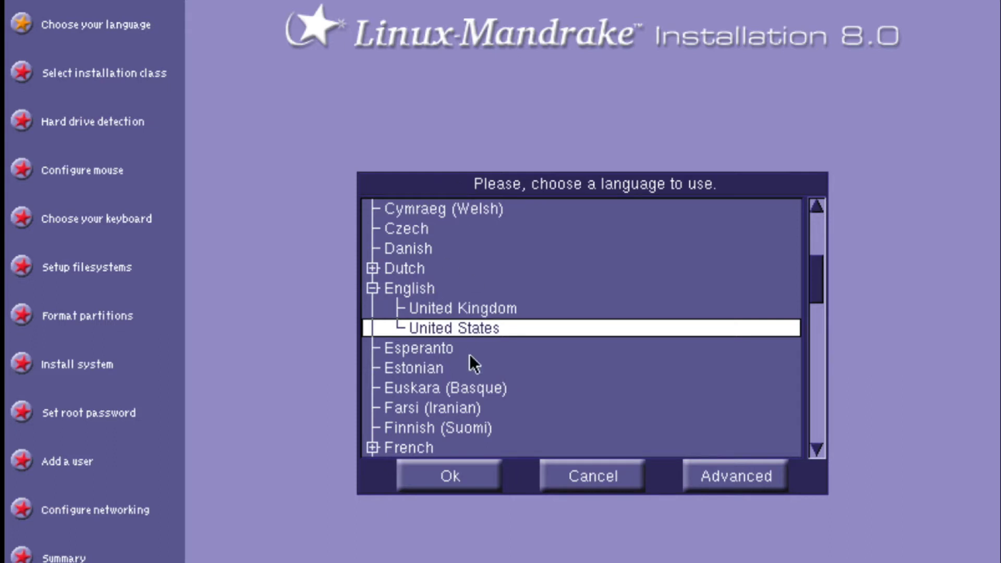
Keep English (United States) and scroll through the list of additional languages.
left_click(728, 482)
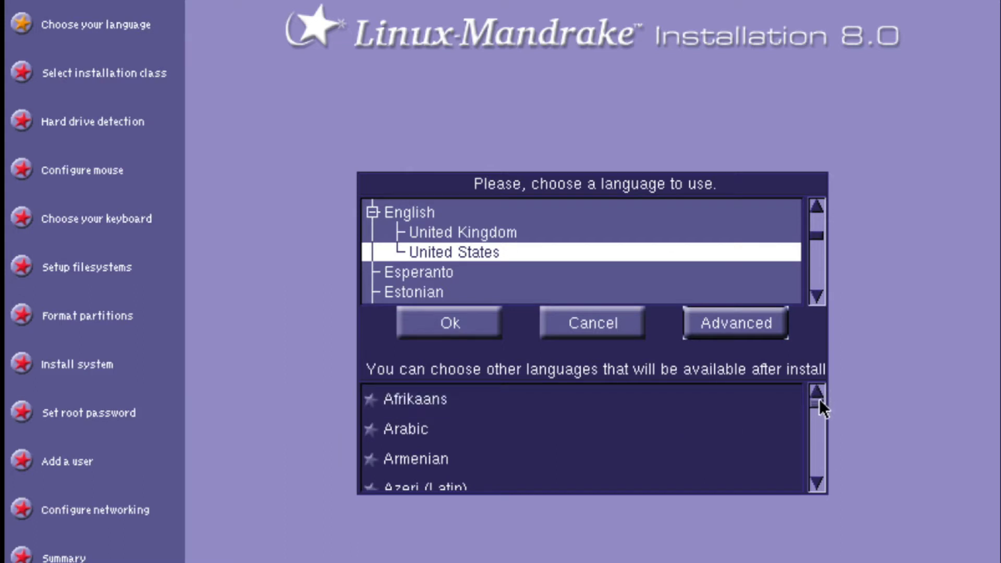
mouse_move(818, 399)
left_mouse_down()
mouse_move(821, 471)
mouse_move(809, 388)
left_mouse_up()
Confirm English (United States), read the license and its help, then accept the license.
left_click(448, 324)
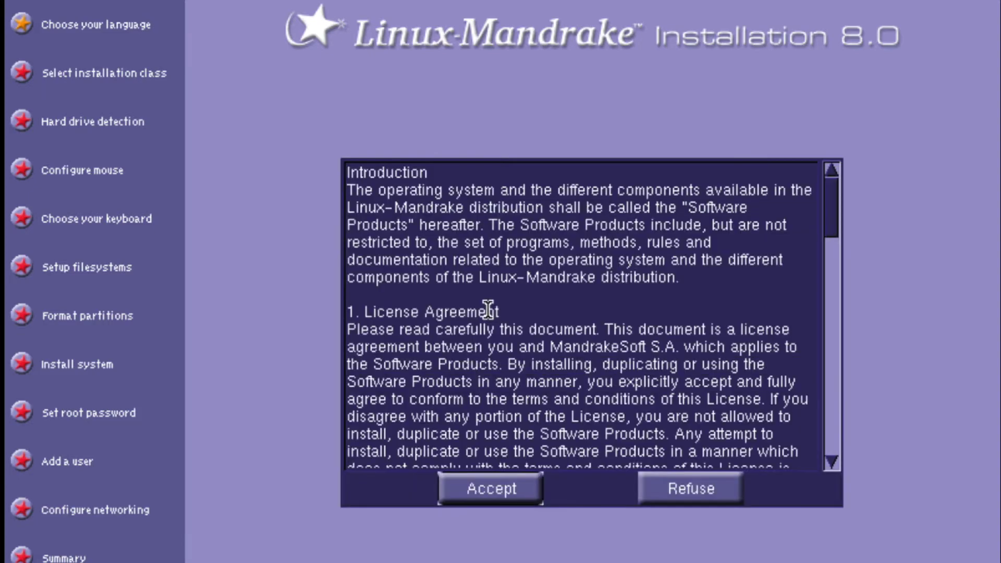
left_click_drag(830, 196, 822, 411)
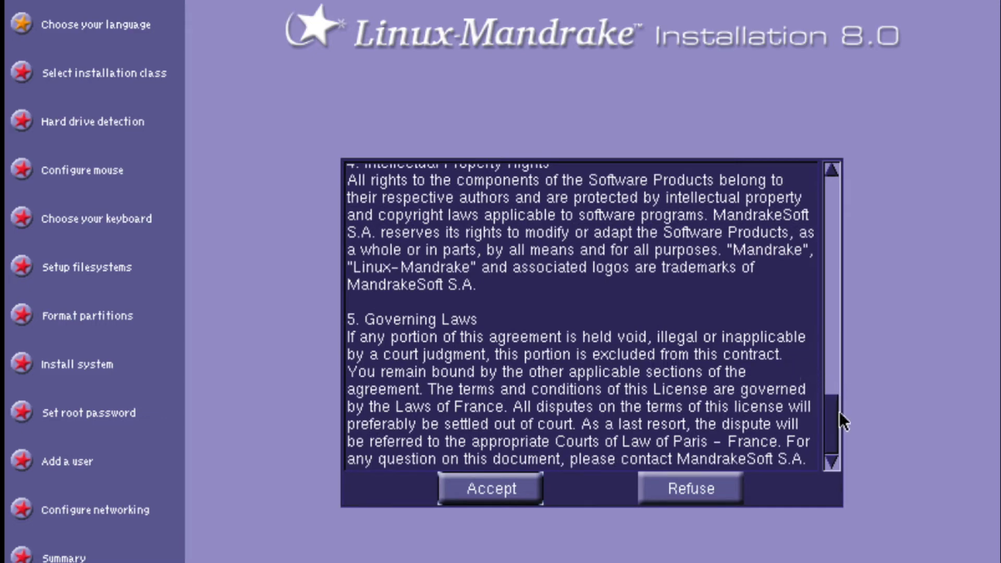
left_click_drag(833, 416, 809, 186)
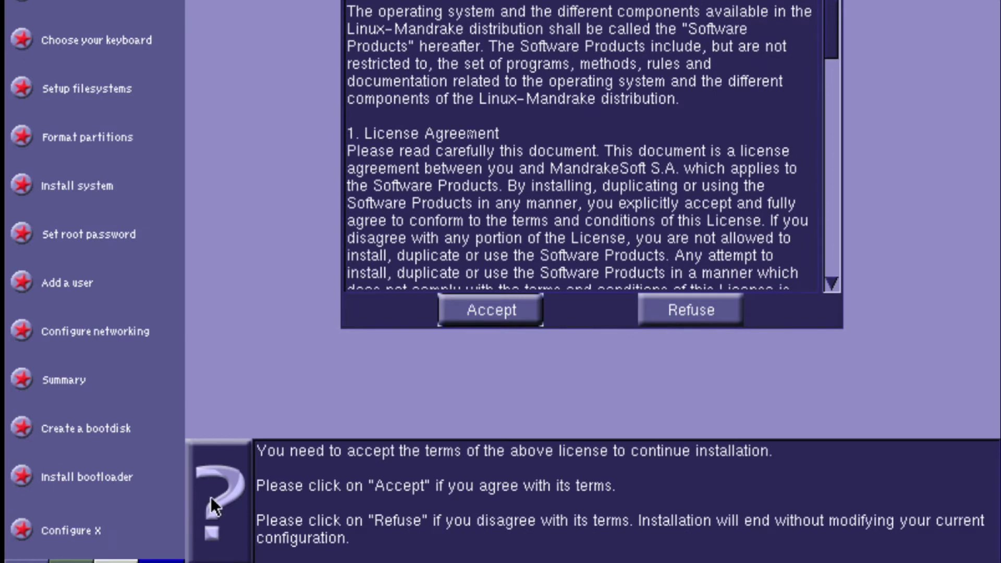
left_click(211, 496)
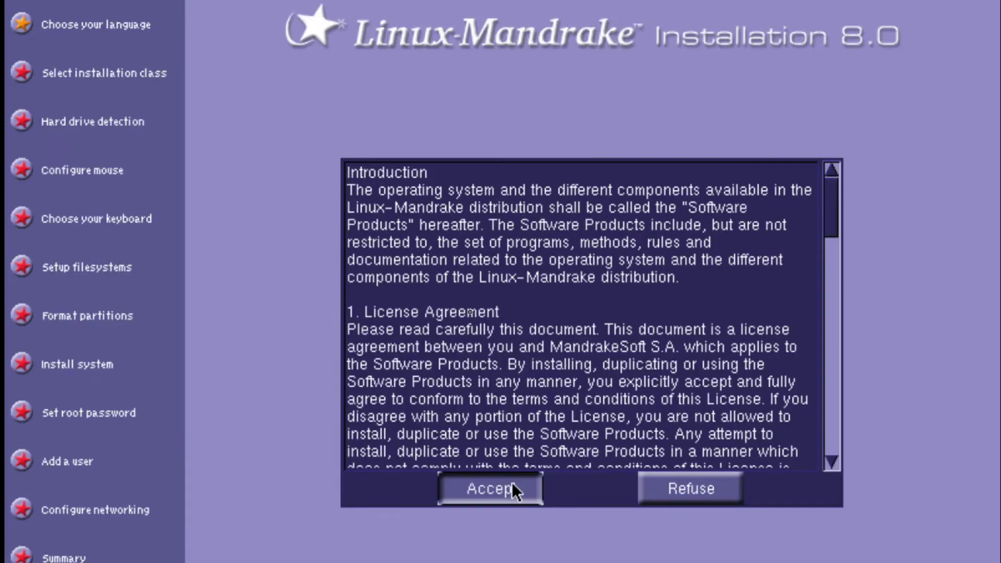
left_click(498, 316)
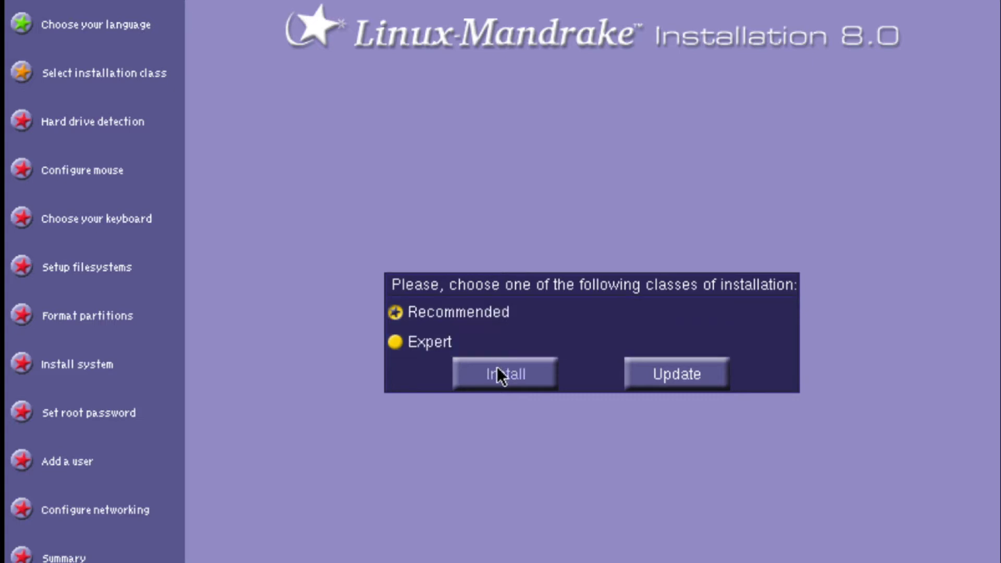
Start a Recommended install, confirm the Standard PS/2 mouse, and choose a partitioning solution.
left_click(500, 380)
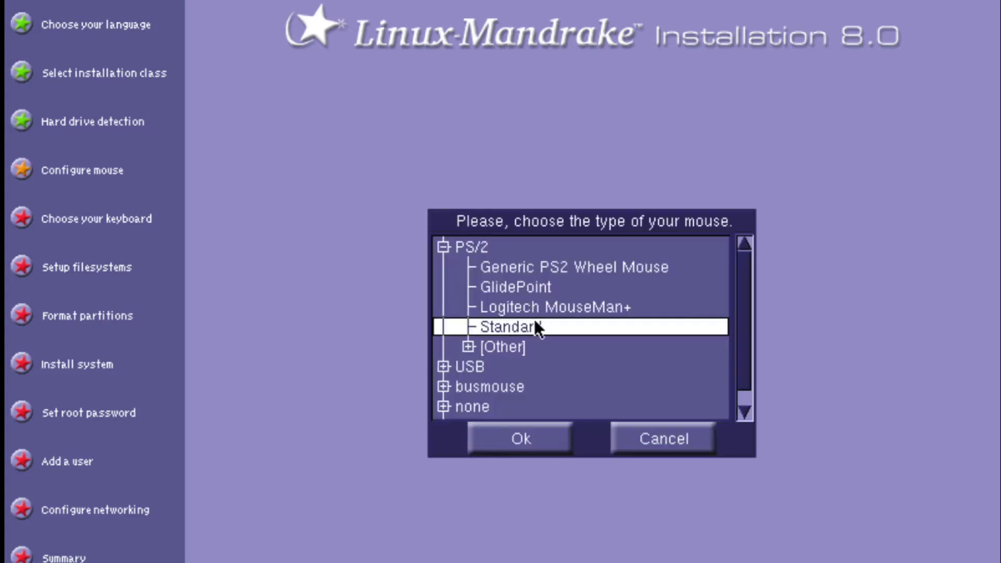
left_click(520, 440)
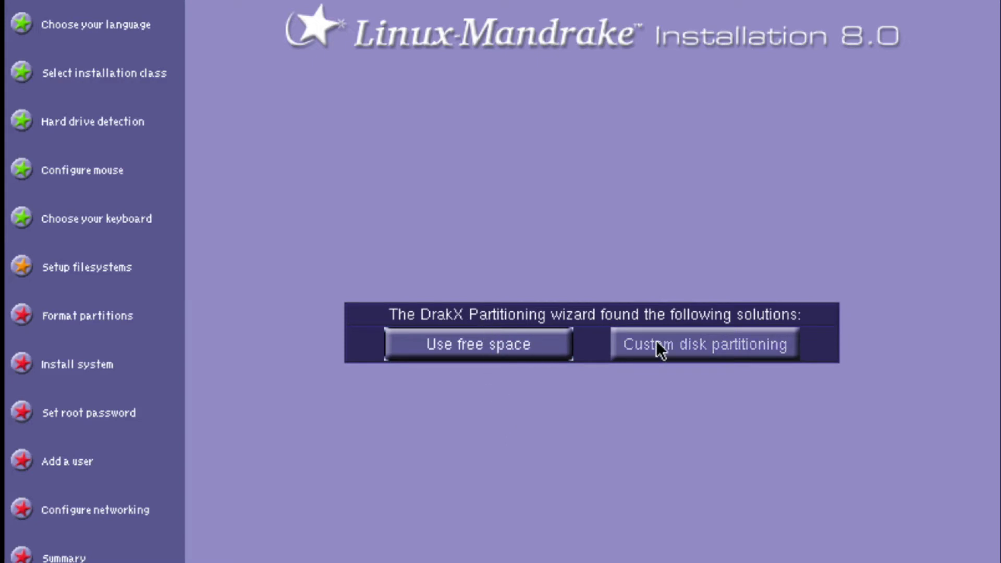
left_click(467, 343)
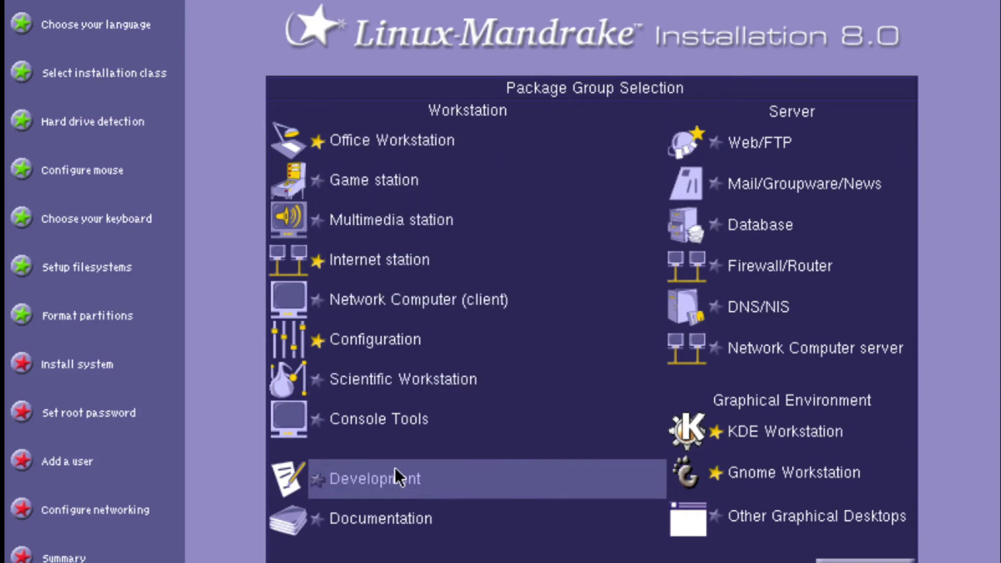
Add Console Tools, Other Graphical Desktops, Firewall/Router, Documentation, Game station and Multimedia station groups, then install.
mouse_move(403, 138)
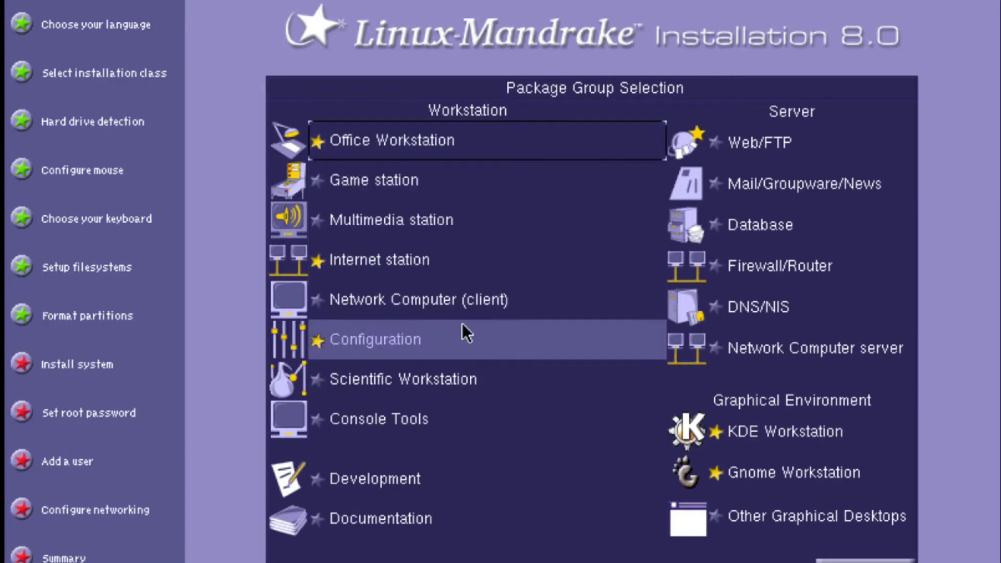
left_click(412, 408)
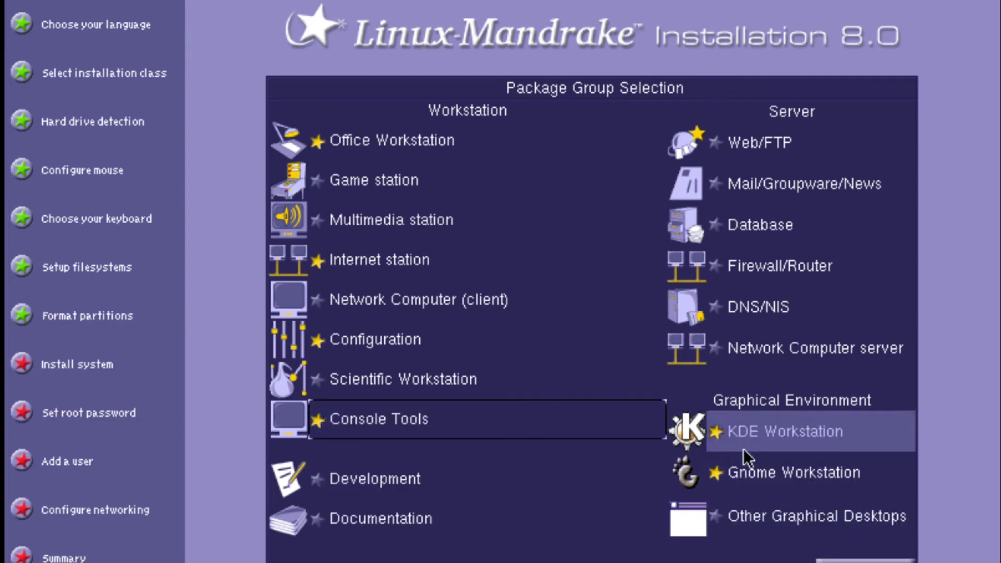
left_click(762, 524)
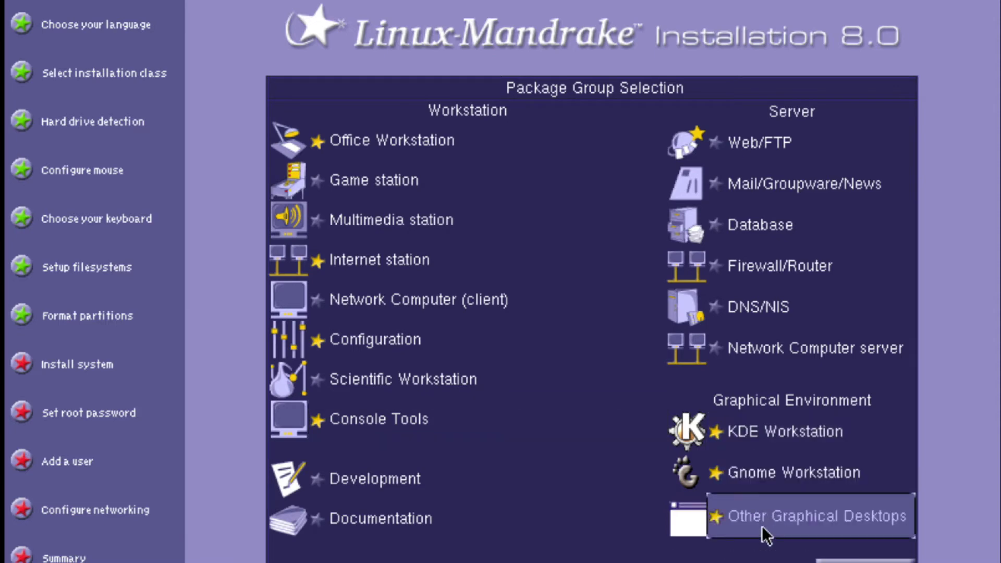
left_click(772, 266)
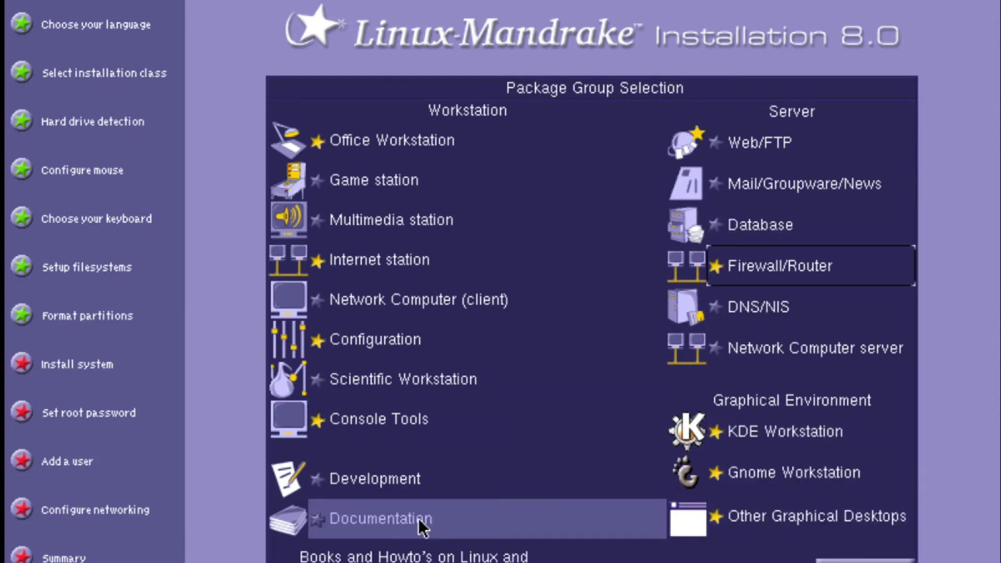
left_click(418, 518)
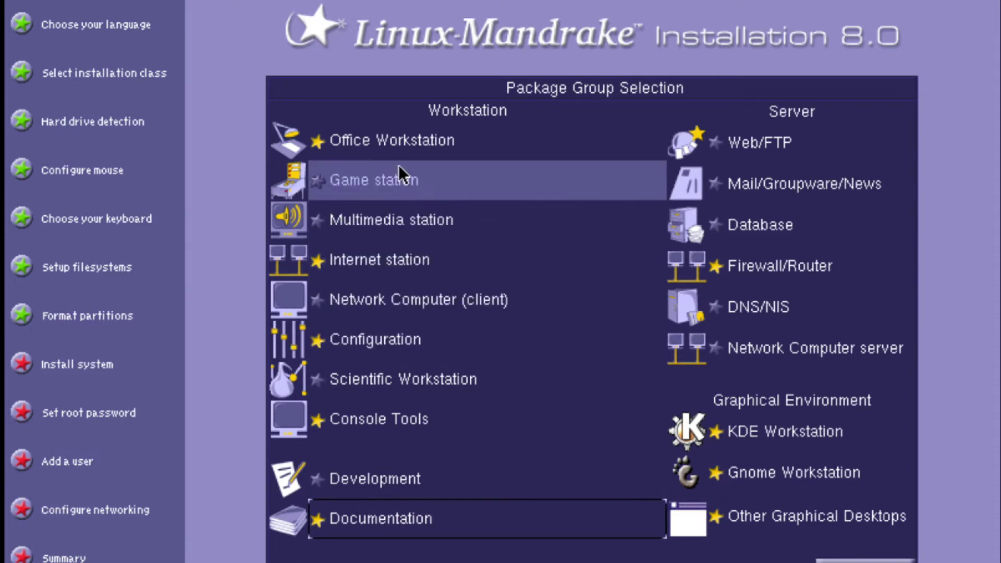
left_click(415, 188)
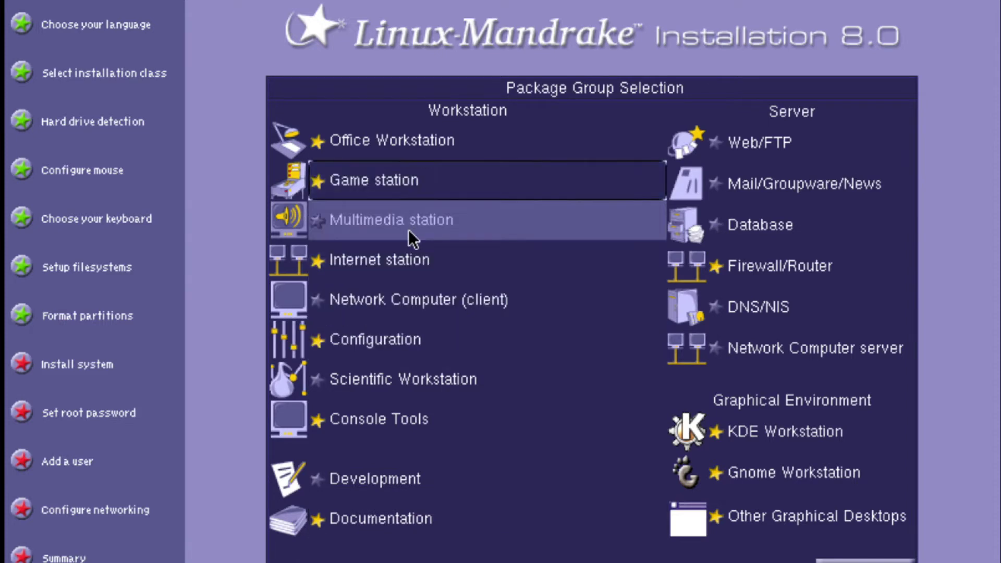
left_click(409, 216)
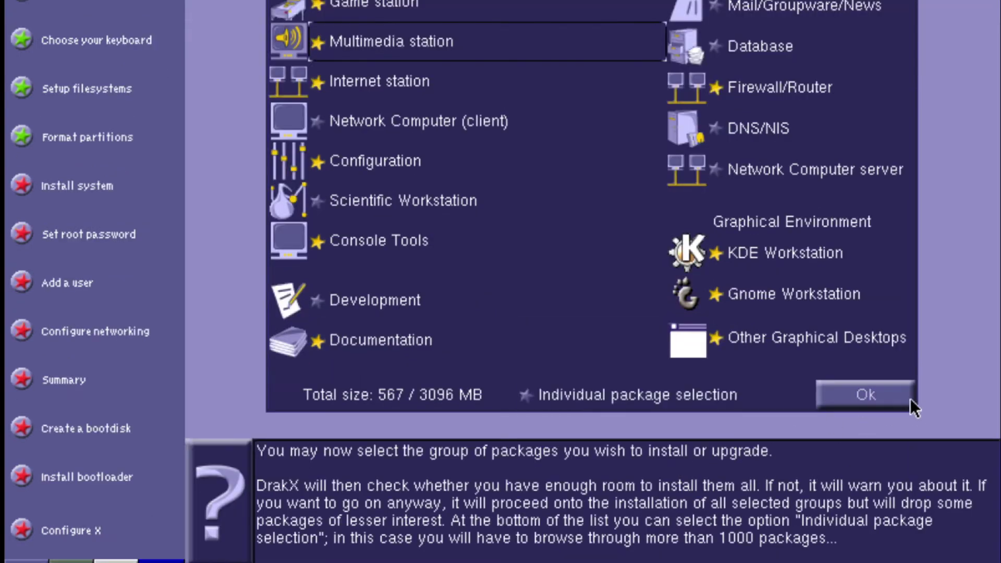
left_click(913, 396)
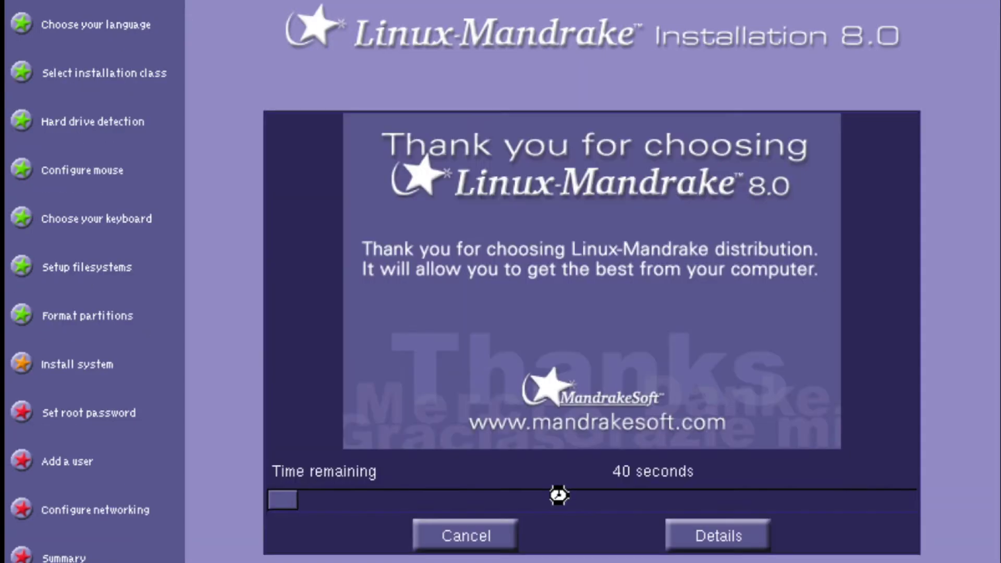
Show installation progress details and wait for the Set root password step.
left_click(709, 537)
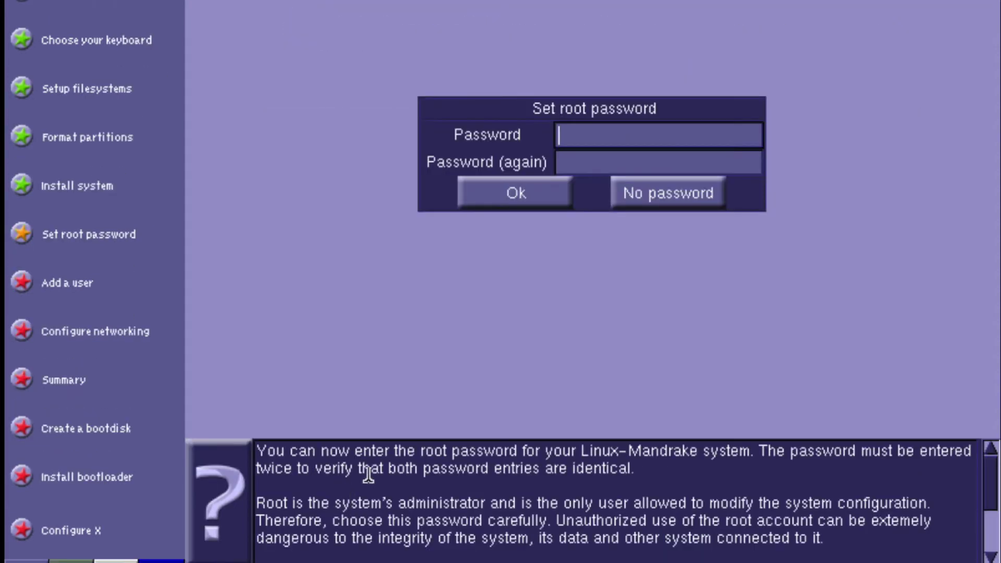
Set the root password, entering it twice.
type("*******")
key("Tab")
type("*******")
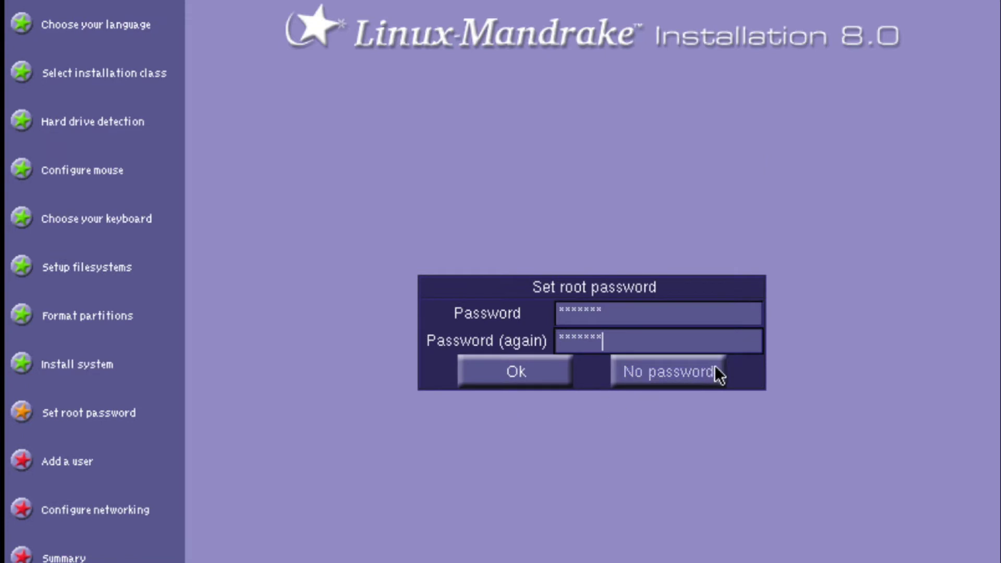
left_click(524, 368)
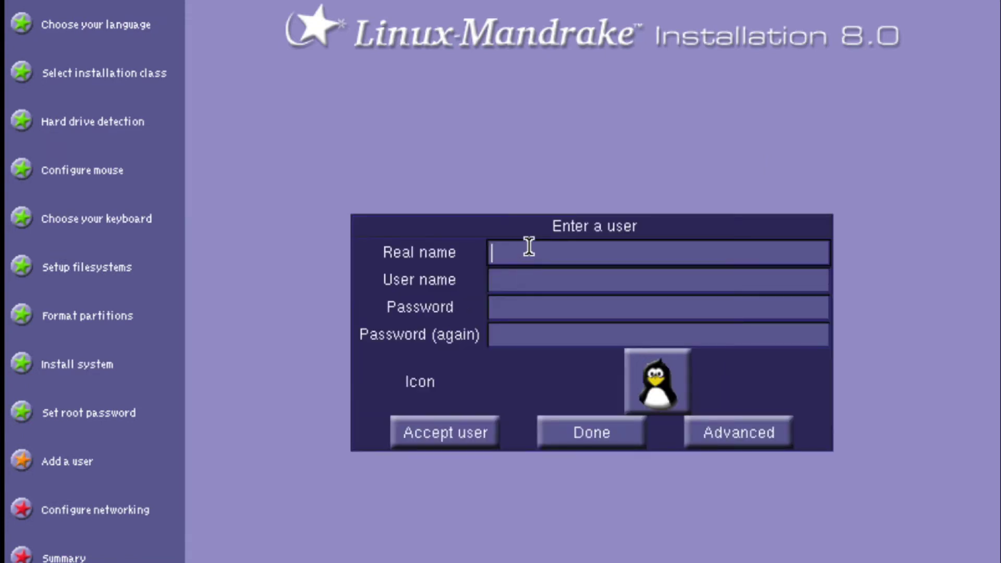
Add a user with their real name, the plain penguin icon and /bin/bash shell.
type("Nomadic Dmitry")
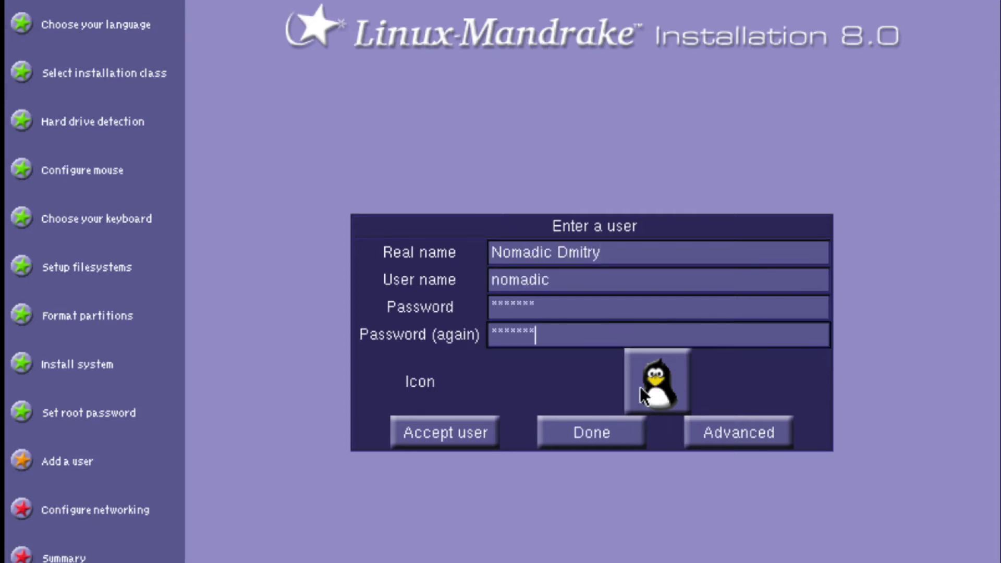
left_click(650, 381)
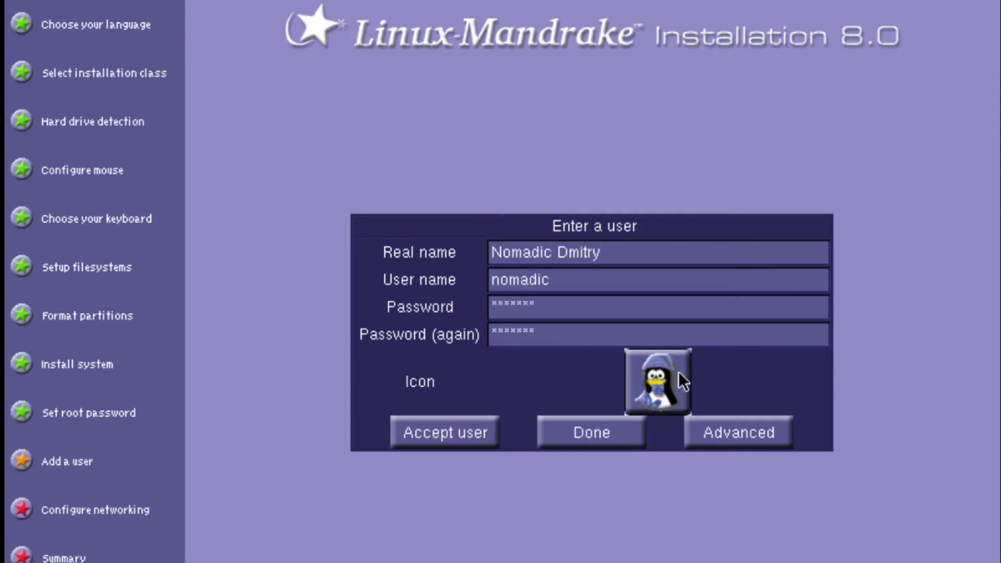
left_click(672, 374)
left_click(670, 374)
left_click(670, 374)
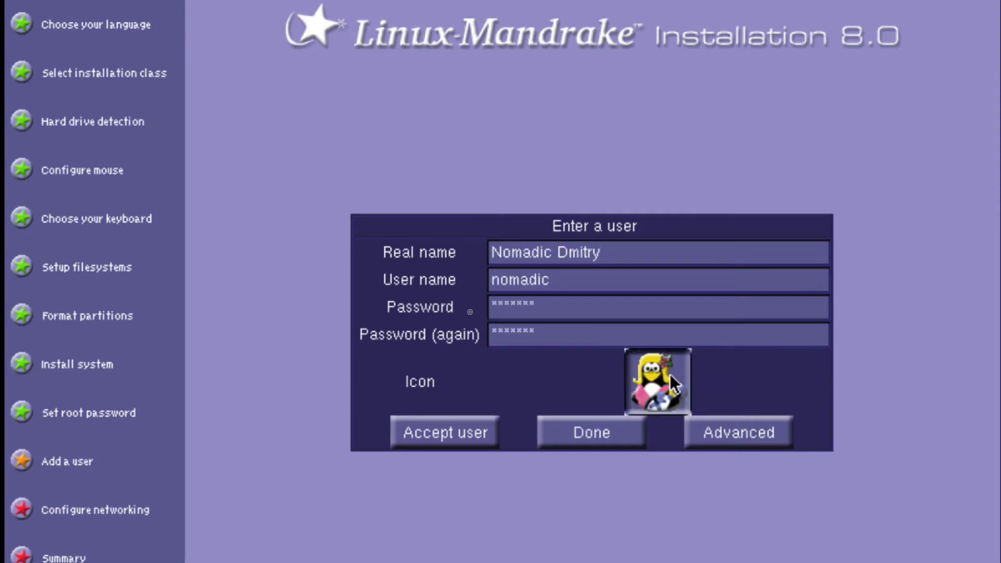
left_click(671, 373)
left_click(672, 383)
left_click(721, 431)
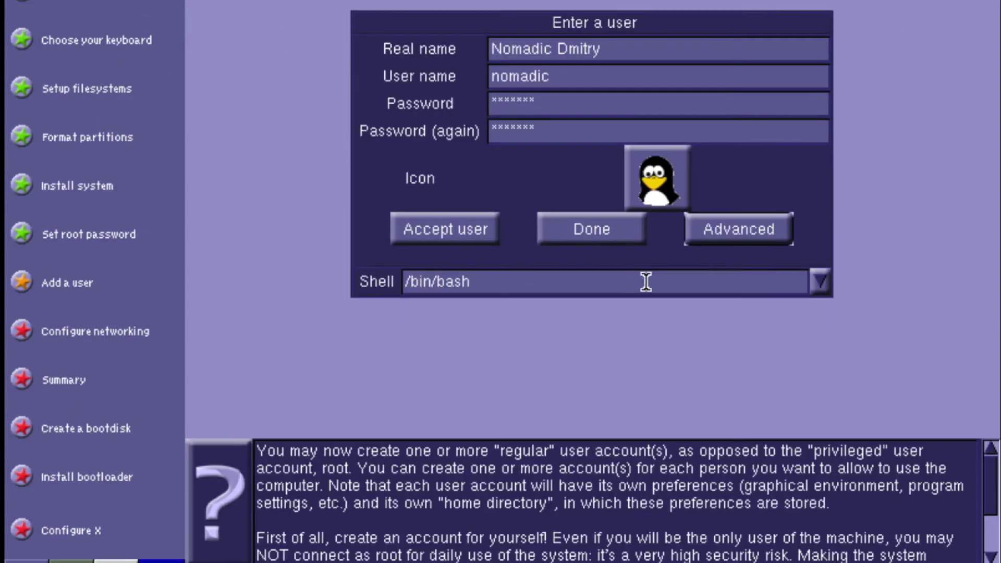
left_click(821, 282)
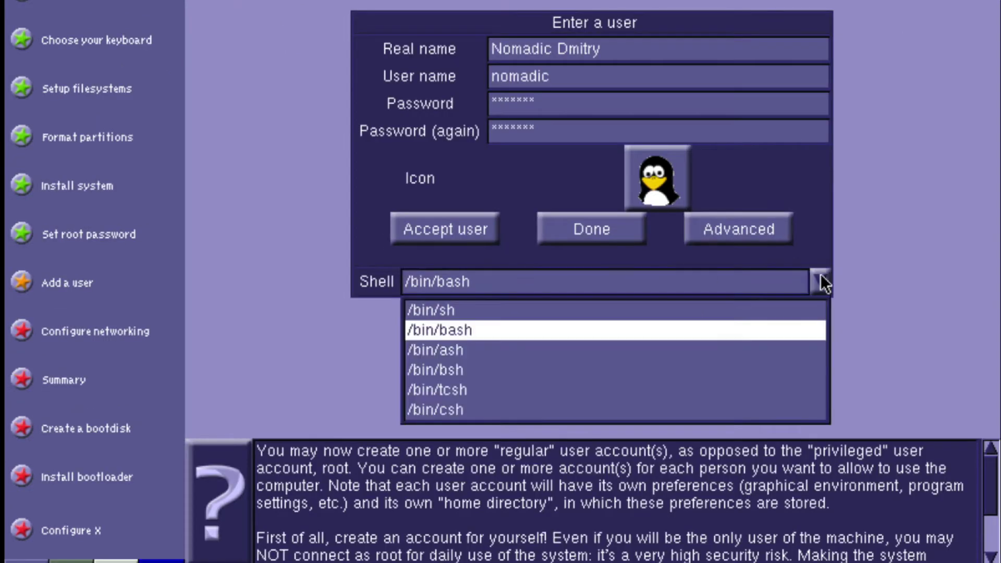
left_click(821, 275)
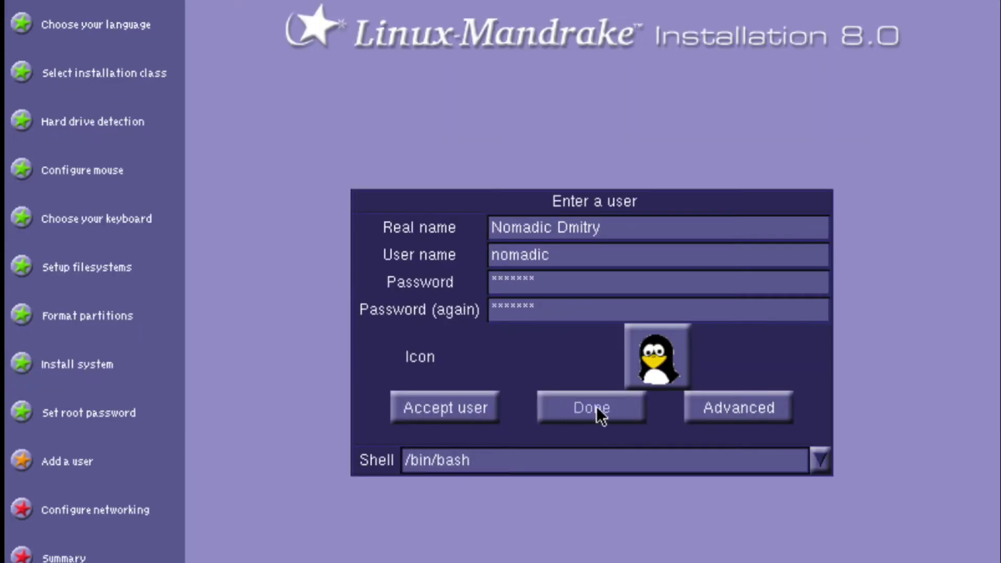
left_click(484, 406)
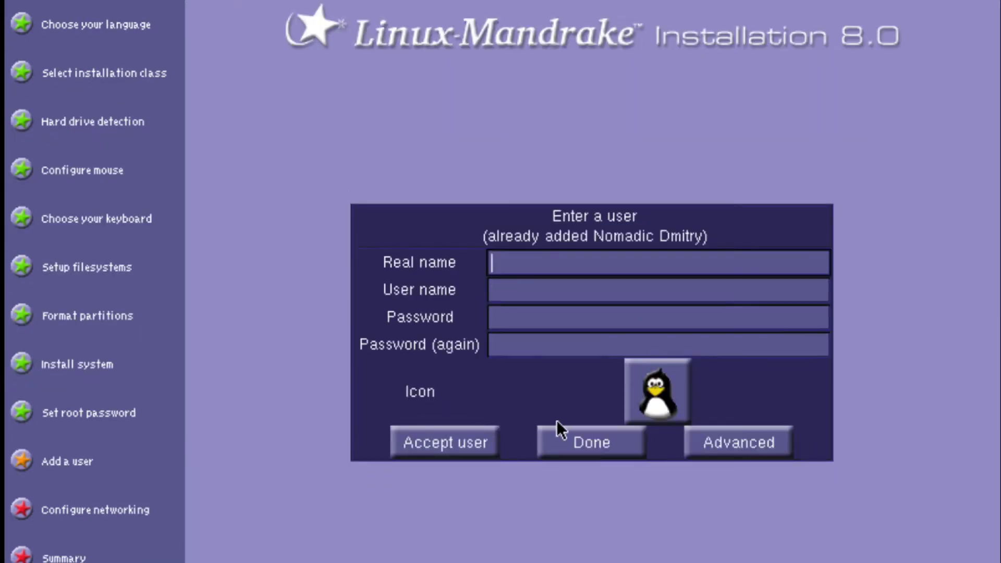
left_click(573, 446)
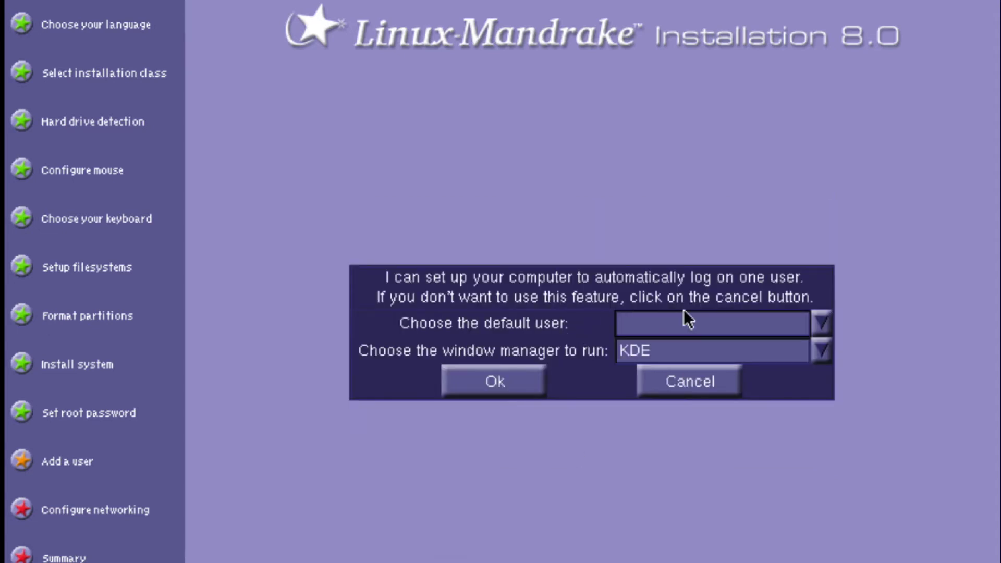
Enable automatic login for the new user.
left_click(815, 322)
left_click(767, 375)
left_click(495, 381)
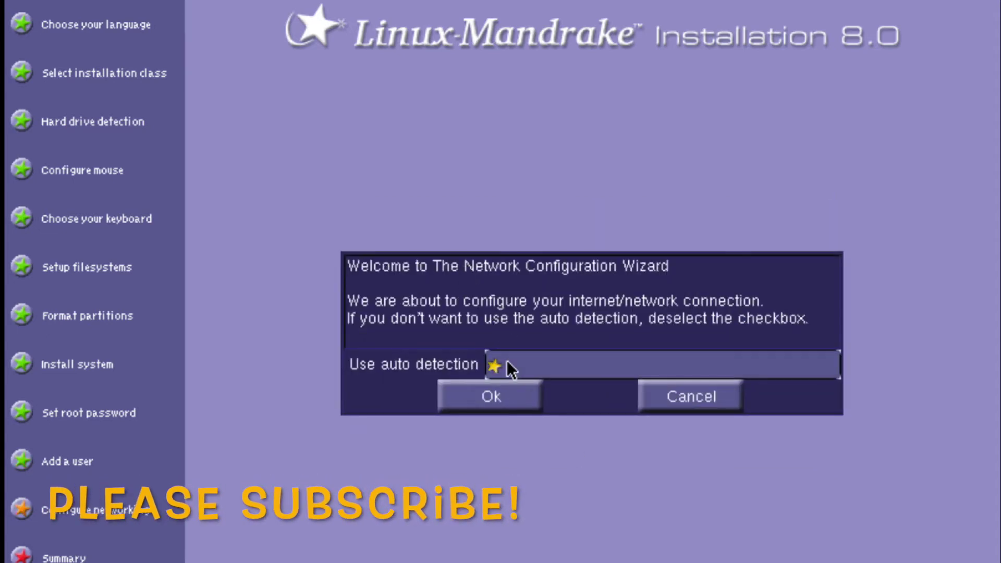
Configure a LAN ethernet connection with host name nomadic-de.
left_click(502, 392)
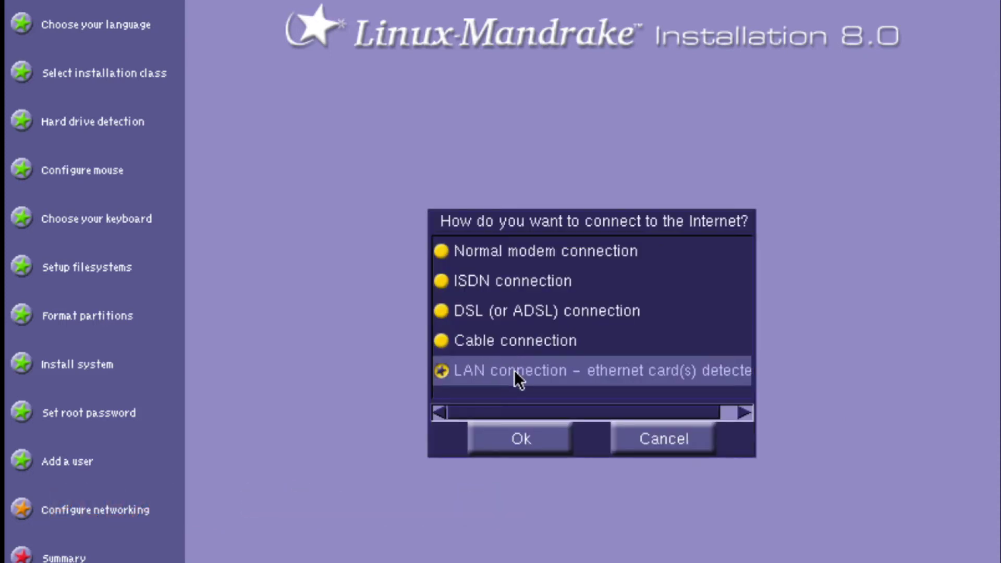
left_click(528, 440)
left_click(497, 430)
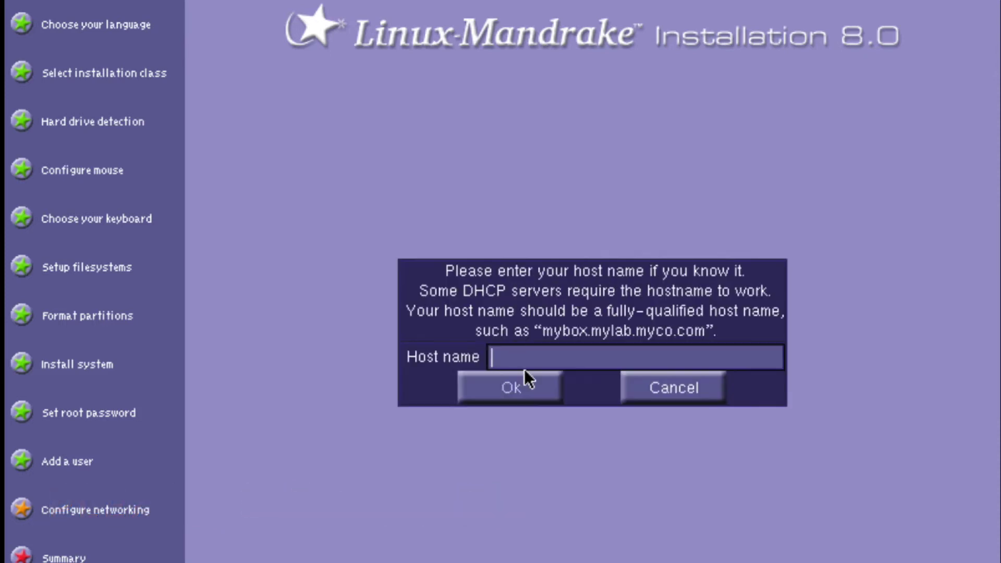
type("nomadic-de")
left_click(527, 386)
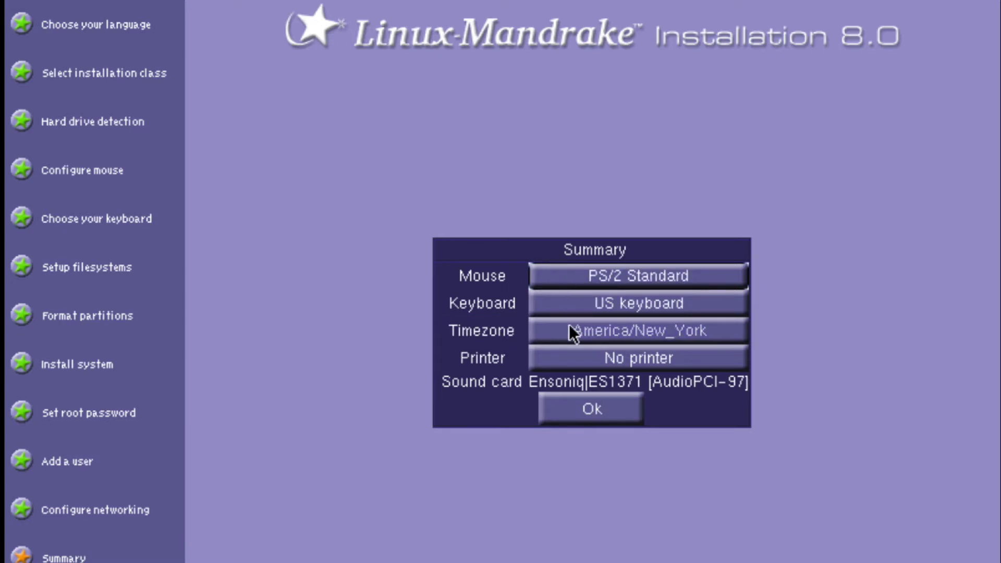
Accept Mexico_City as the timezone with the hardware clock set to GMT.
left_click(546, 410)
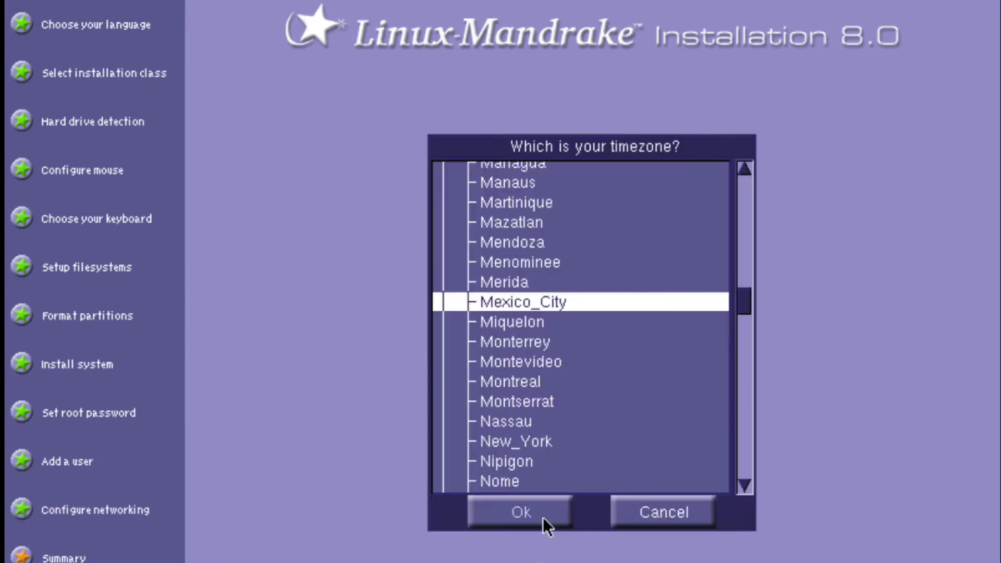
left_click(543, 516)
left_click(543, 346)
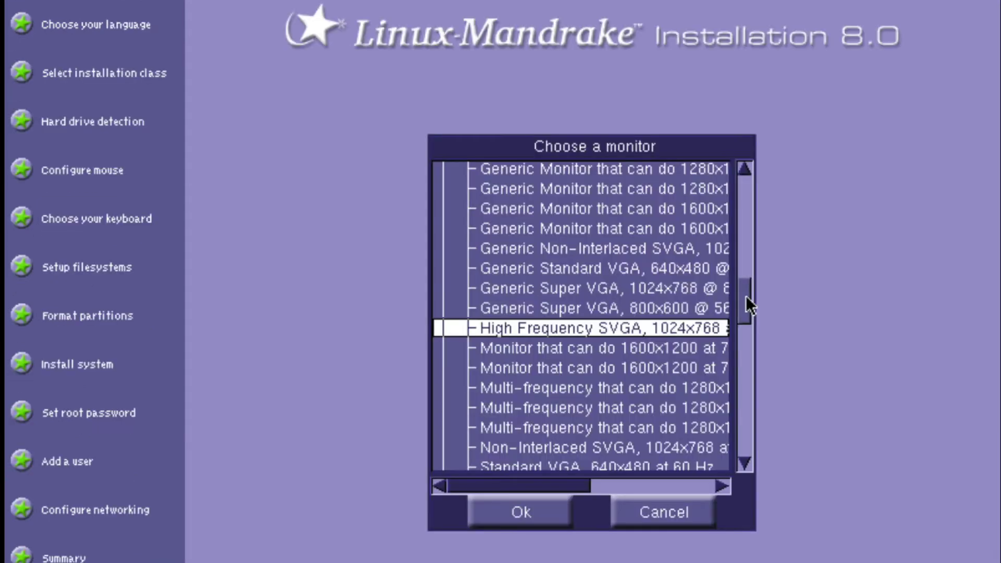
Choose the High Frequency SVGA monitor and confirm it.
mouse_move(746, 295)
left_mouse_down()
mouse_move(745, 330)
mouse_move(746, 300)
left_mouse_up()
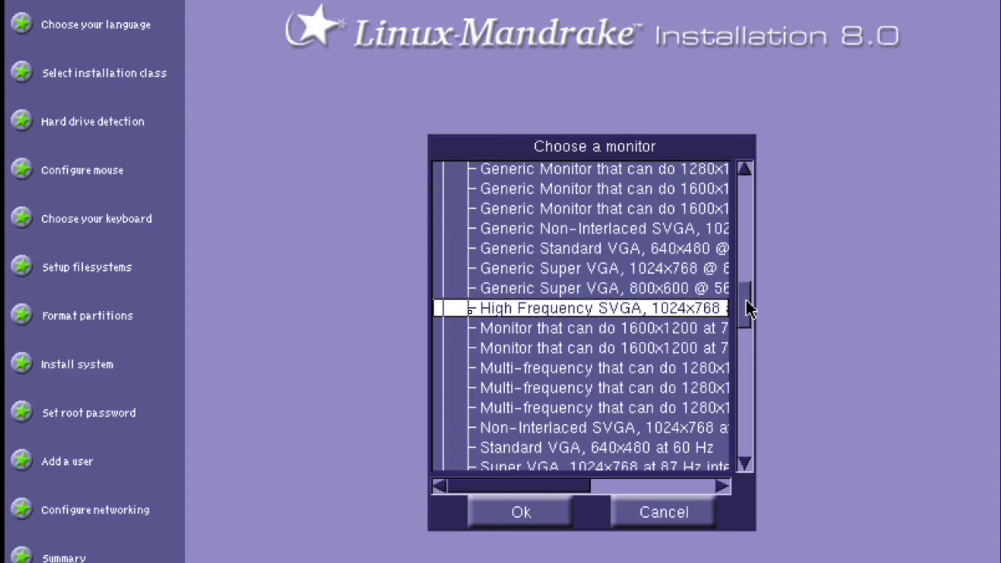
mouse_move(747, 301)
left_mouse_down()
mouse_move(748, 217)
mouse_move(680, 347)
mouse_move(749, 324)
mouse_move(750, 306)
left_mouse_up()
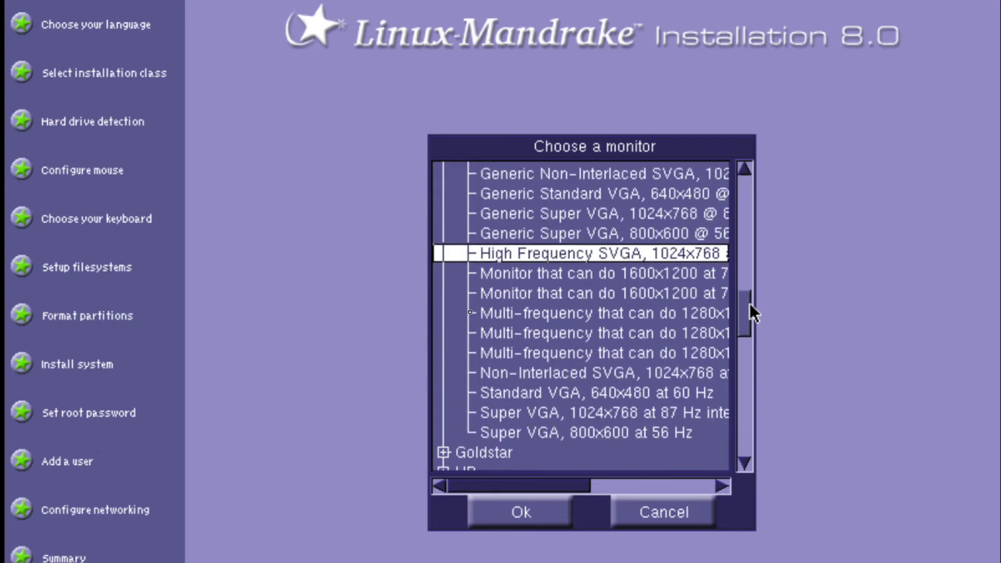
left_click(521, 512)
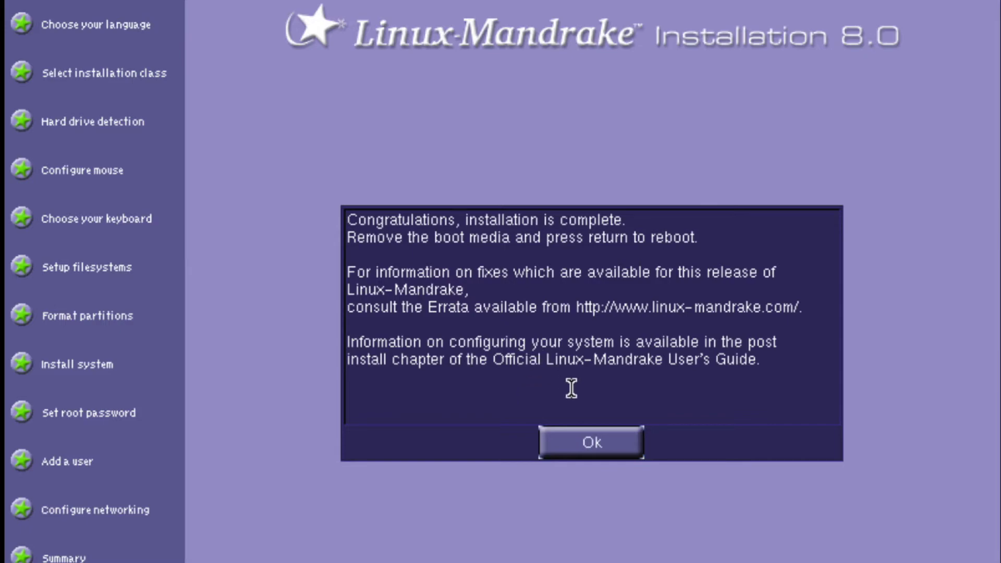
Reboot from the Congratulations dialog and boot the 'linux' entry.
left_click(600, 441)
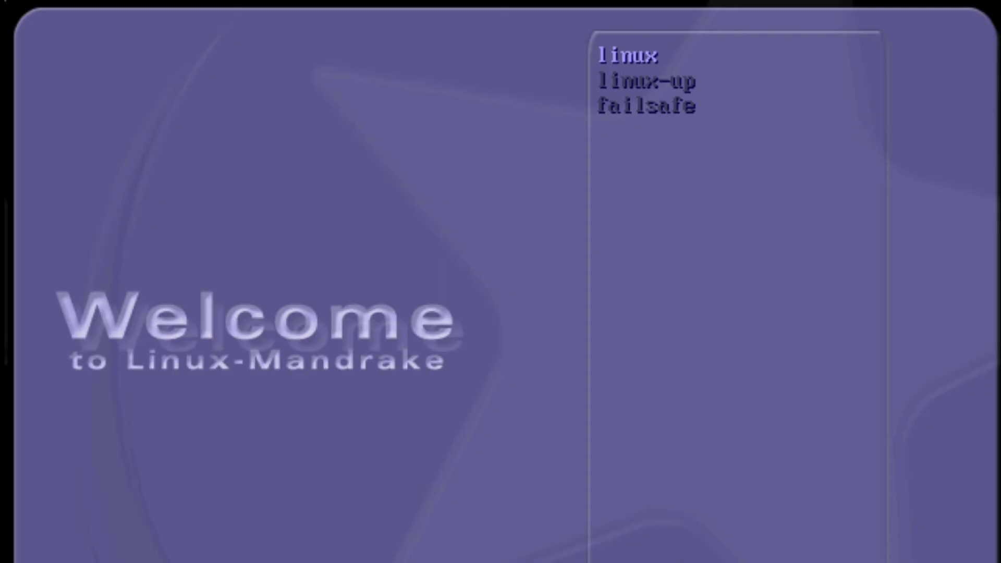
key("Return")
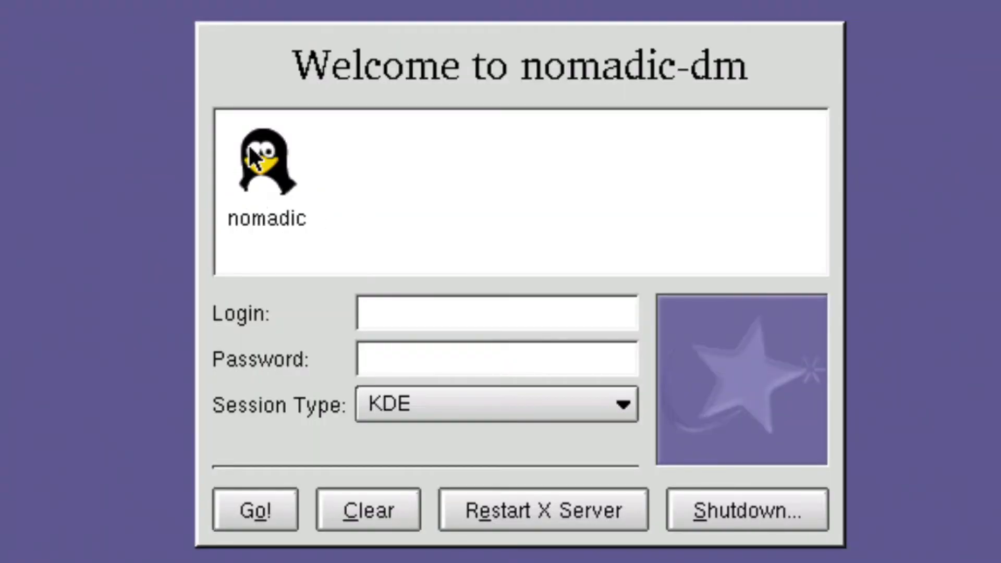
Log the listed user into a Gnome session with their password, continuing past the hostname warning.
left_click(257, 147)
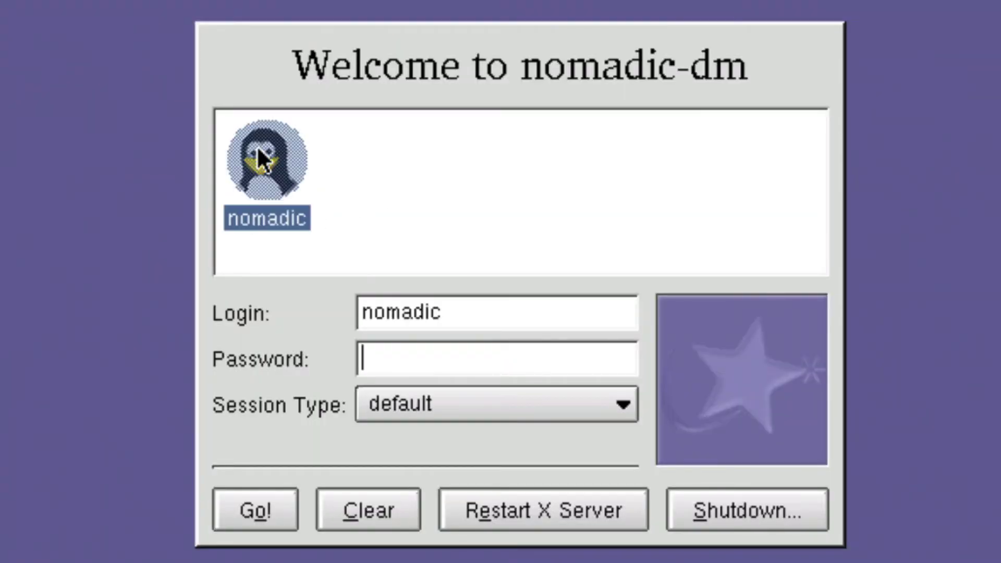
left_click(482, 411)
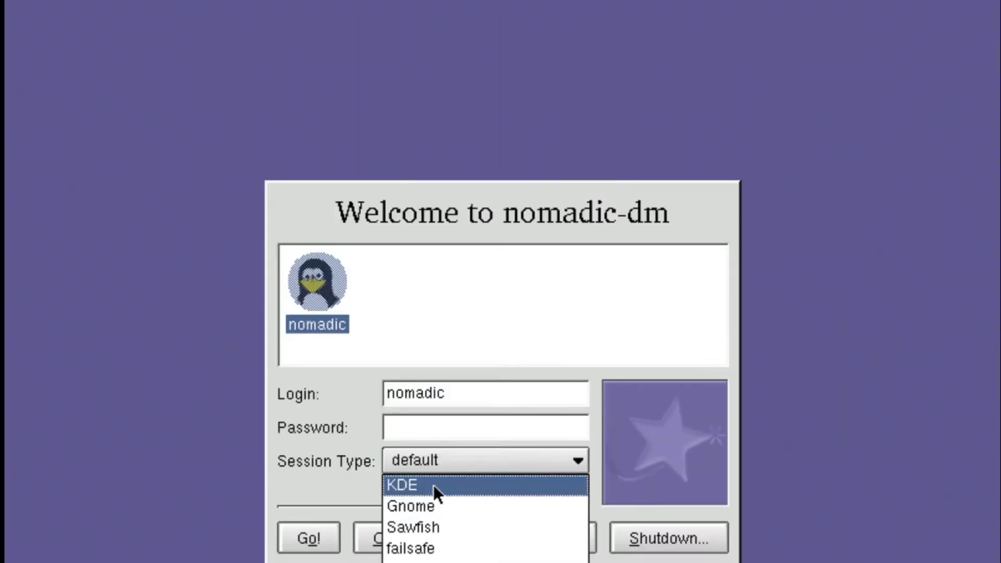
left_click(436, 508)
left_click(442, 427)
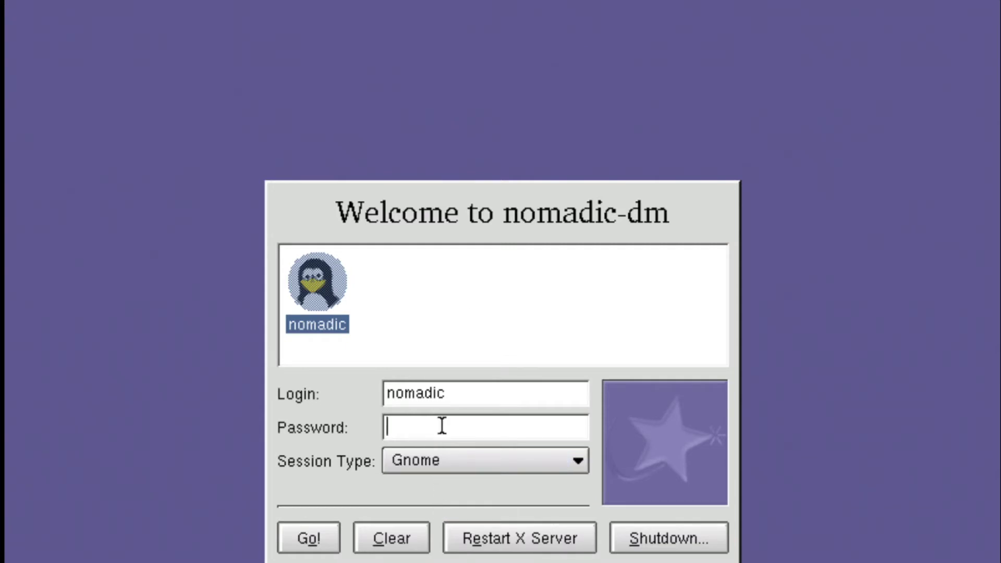
type("*******")
left_click(300, 540)
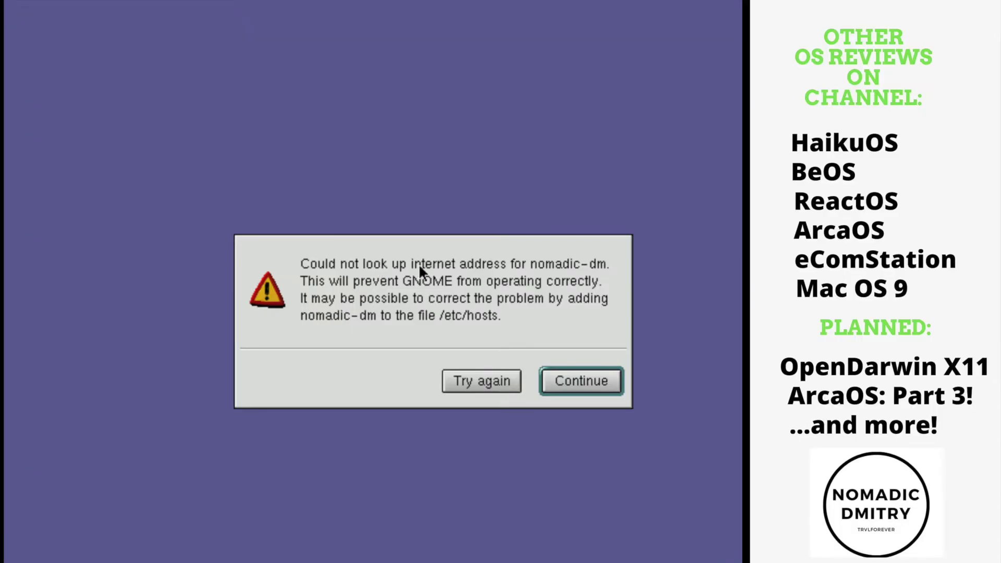
left_click(565, 373)
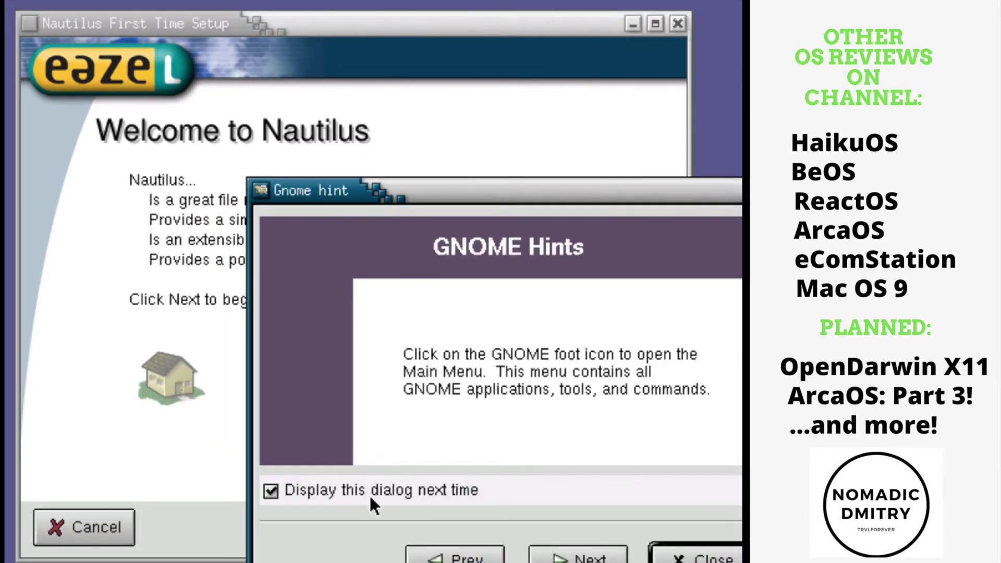
Turn off the GNOME hints at login, page through them and close the hints window.
left_click(369, 494)
left_click(601, 561)
left_click(601, 560)
left_click(601, 561)
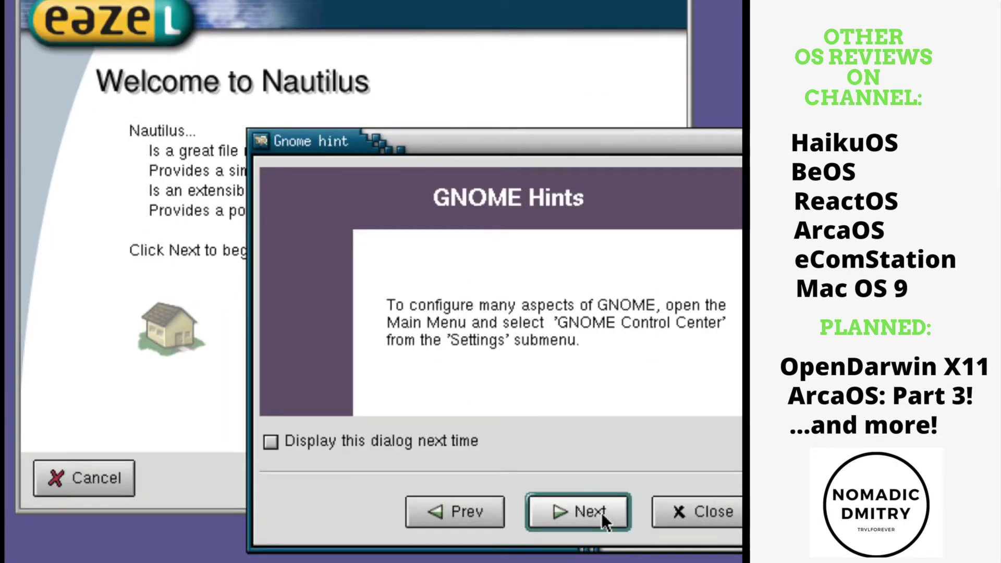
left_click(602, 512)
left_click(601, 512)
left_click(602, 513)
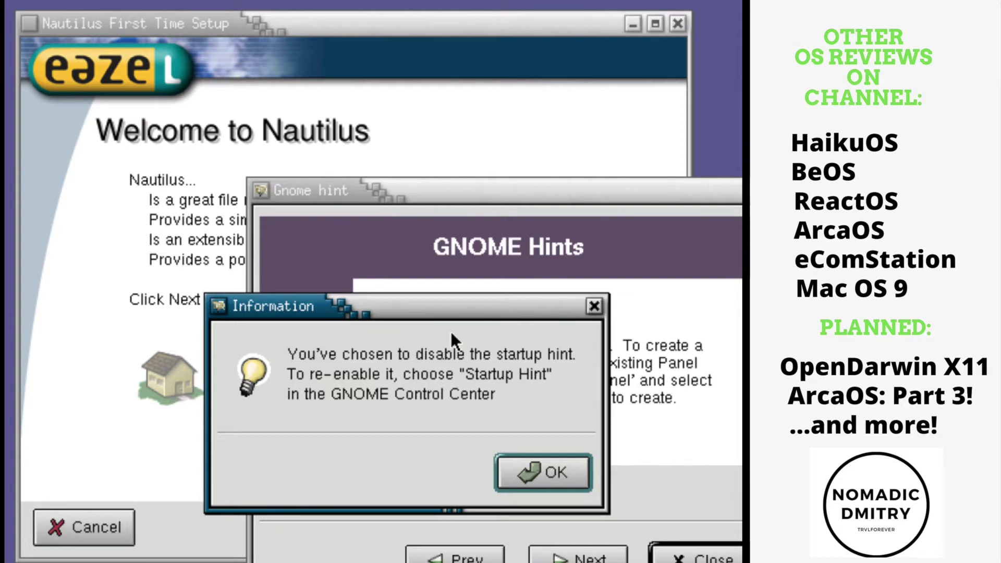
Finish Nautilus First Time Setup, keeping Intermediate user level, desktop transition options and fast search.
left_click_drag(438, 302, 590, 328)
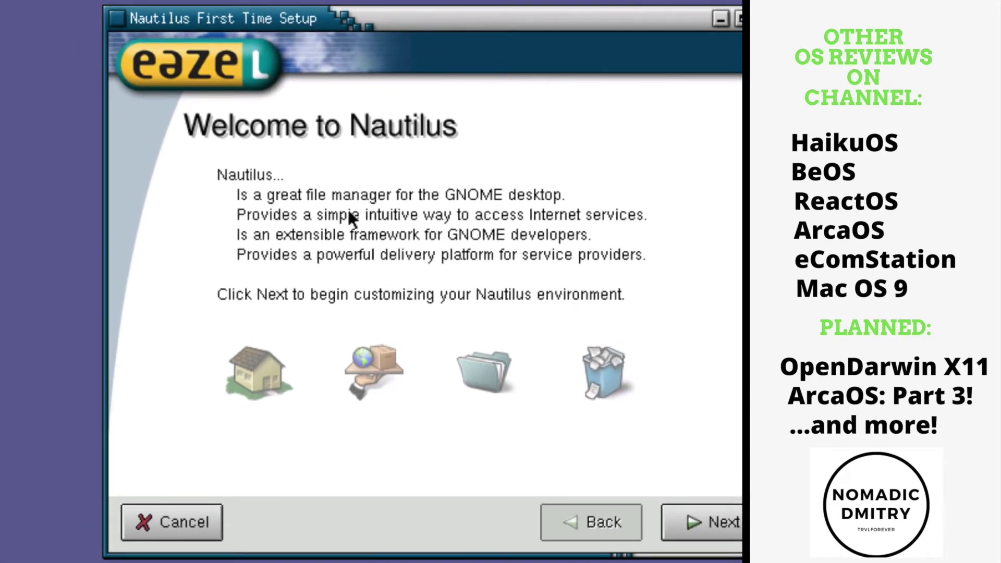
left_click(703, 517)
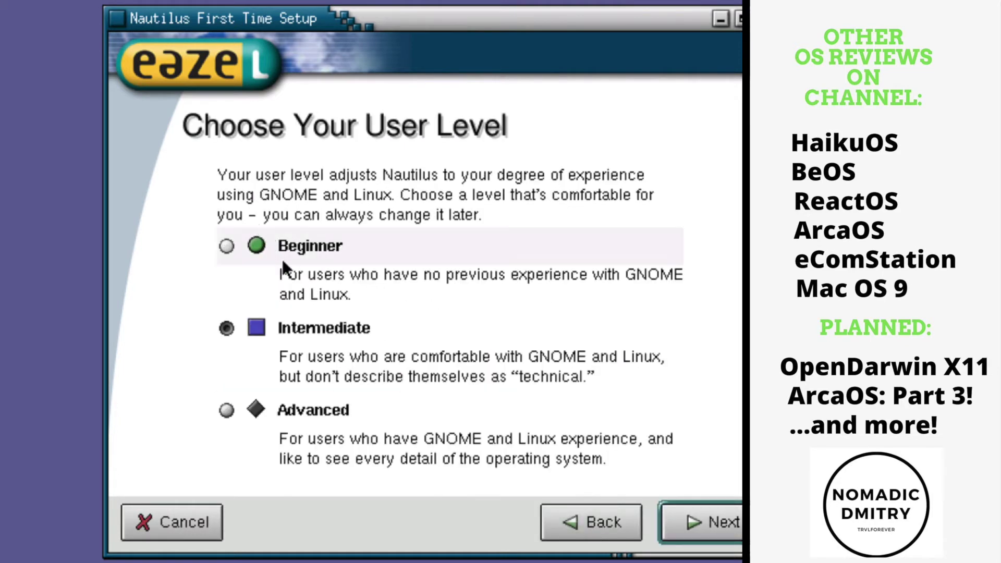
left_click(731, 532)
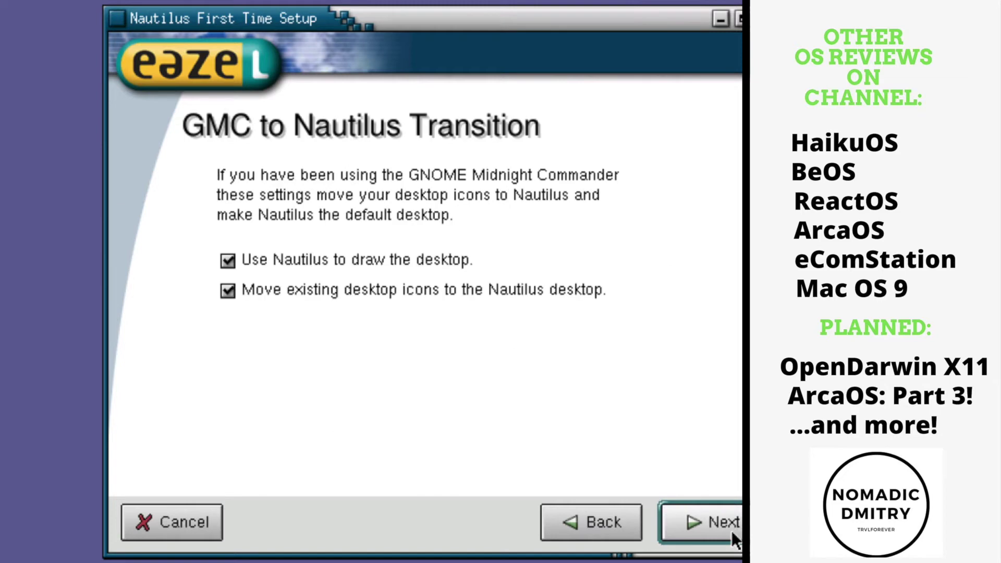
left_click(731, 531)
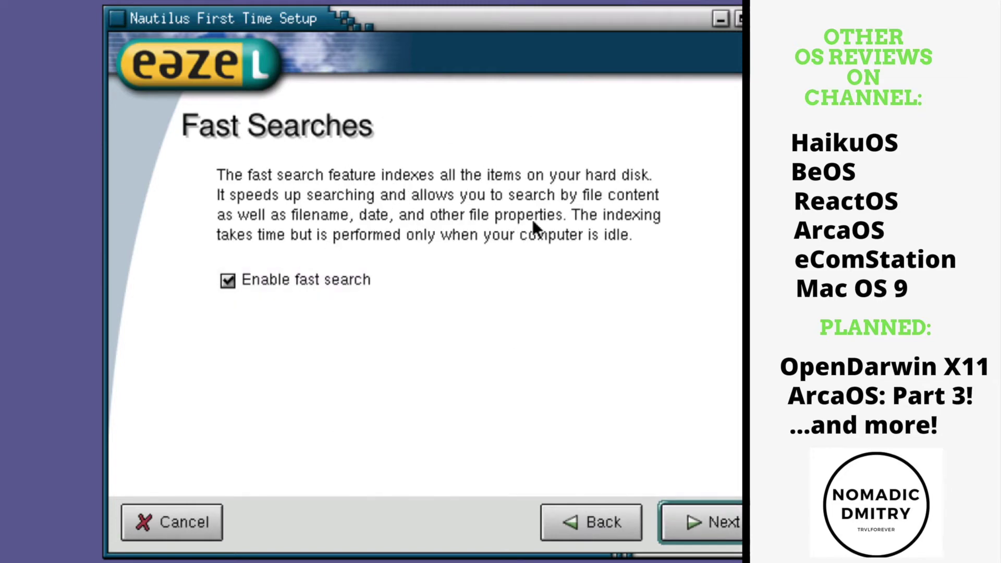
left_click(702, 523)
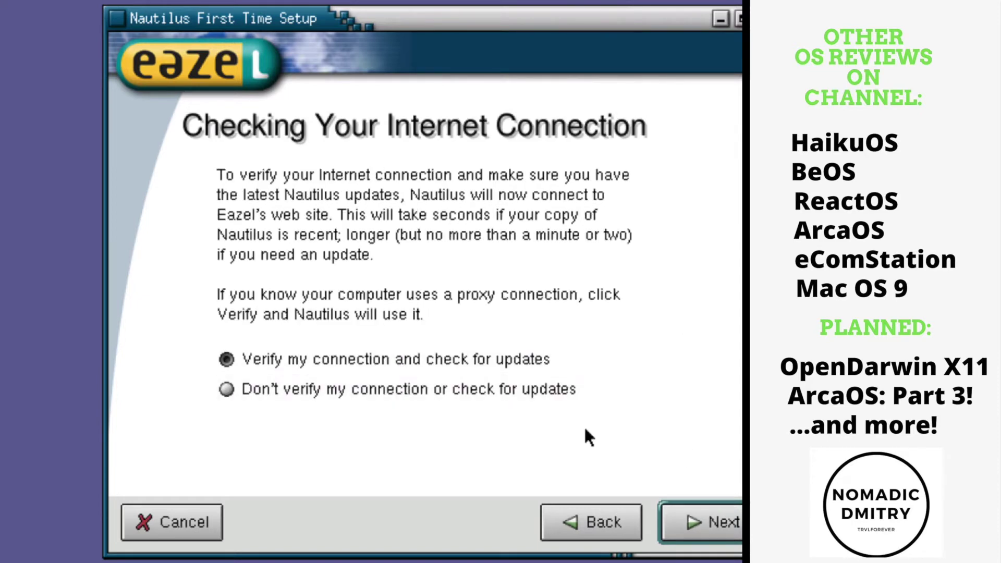
left_click(701, 522)
left_click(701, 522)
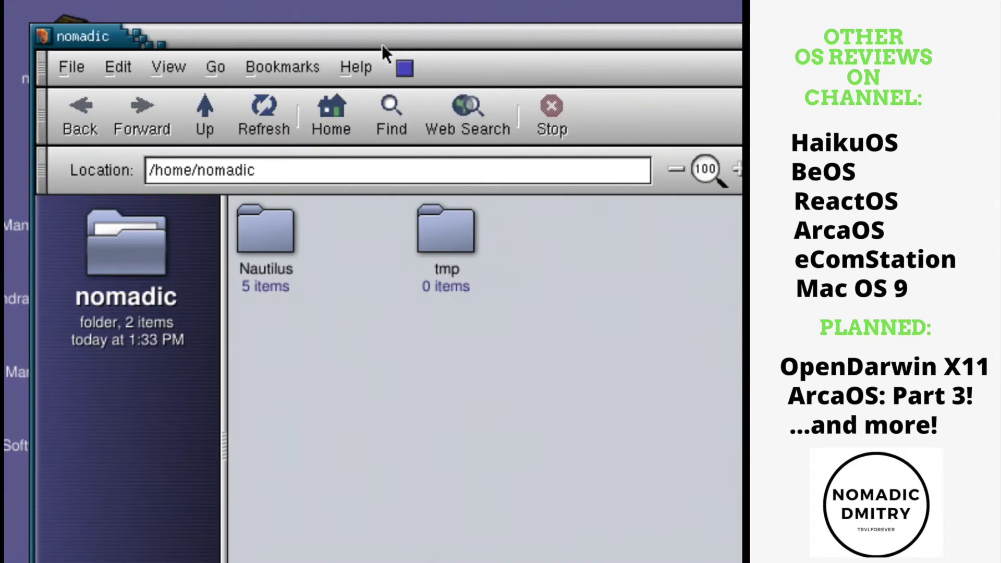
left_click(356, 66)
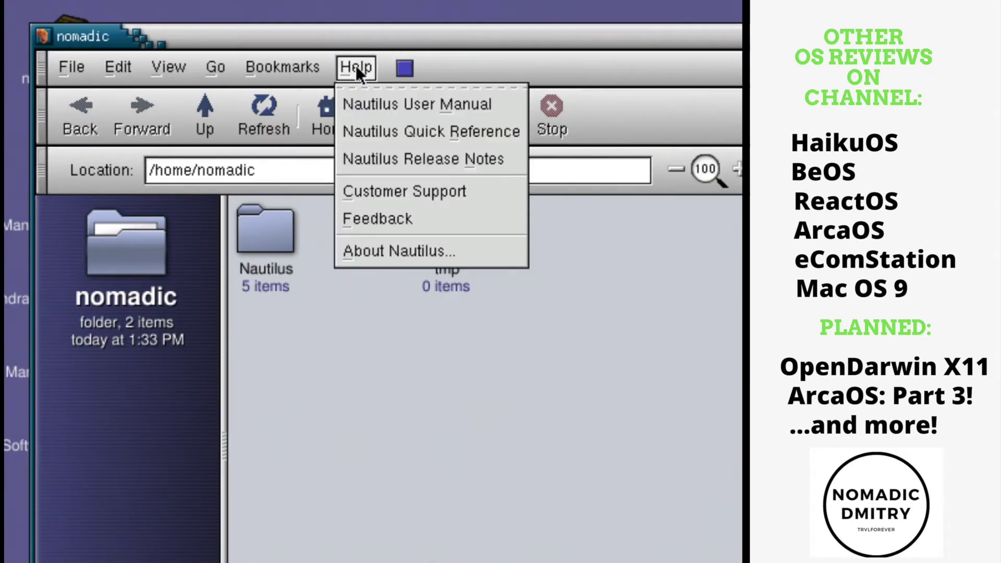
View the About Nautilus information, then close it.
left_click(446, 251)
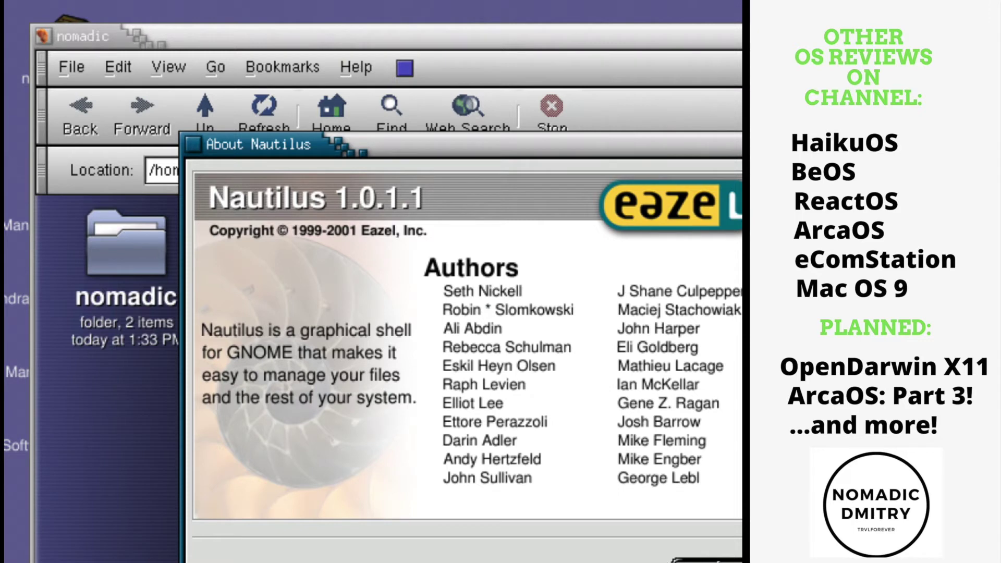
key("Escape")
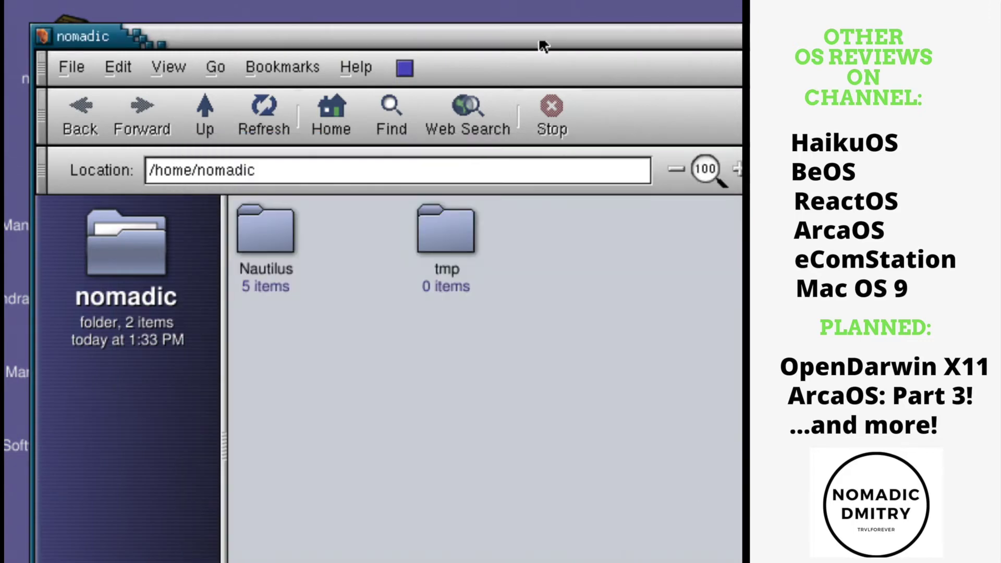
left_click_drag(543, 34, 542, 24)
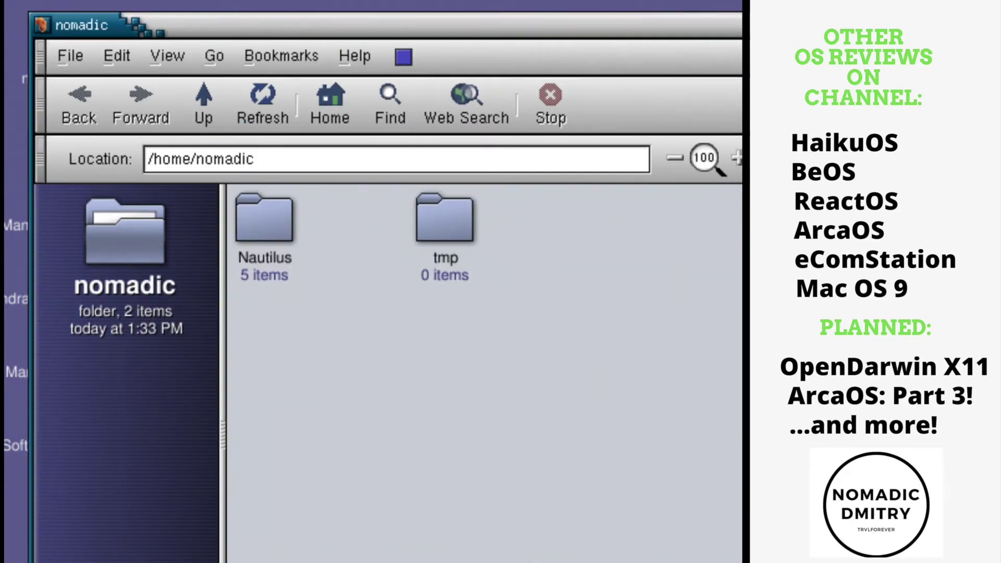
Leave the note 'Testing how it works' on the home folder.
left_click(140, 396)
type("Tes")
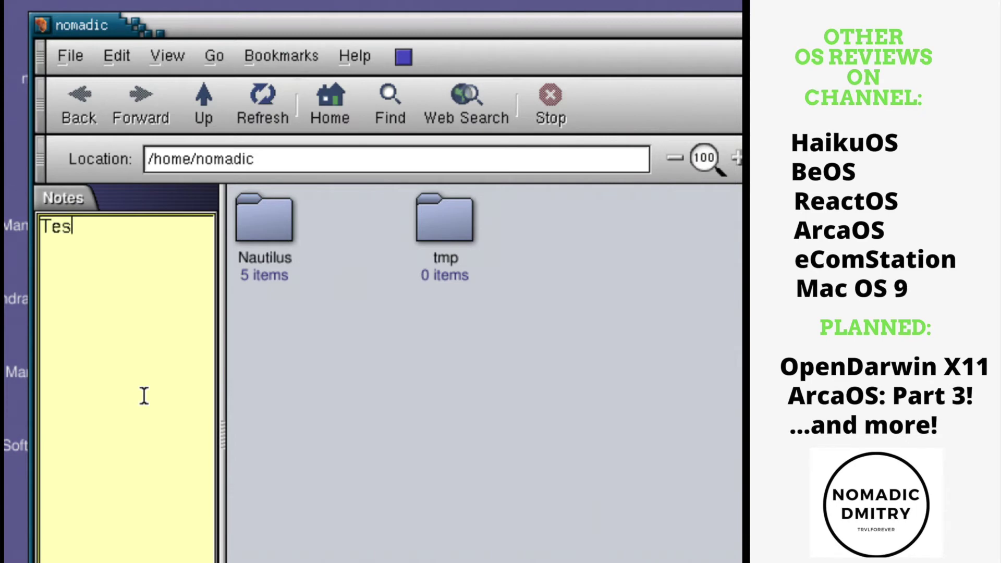
type("ting how it works")
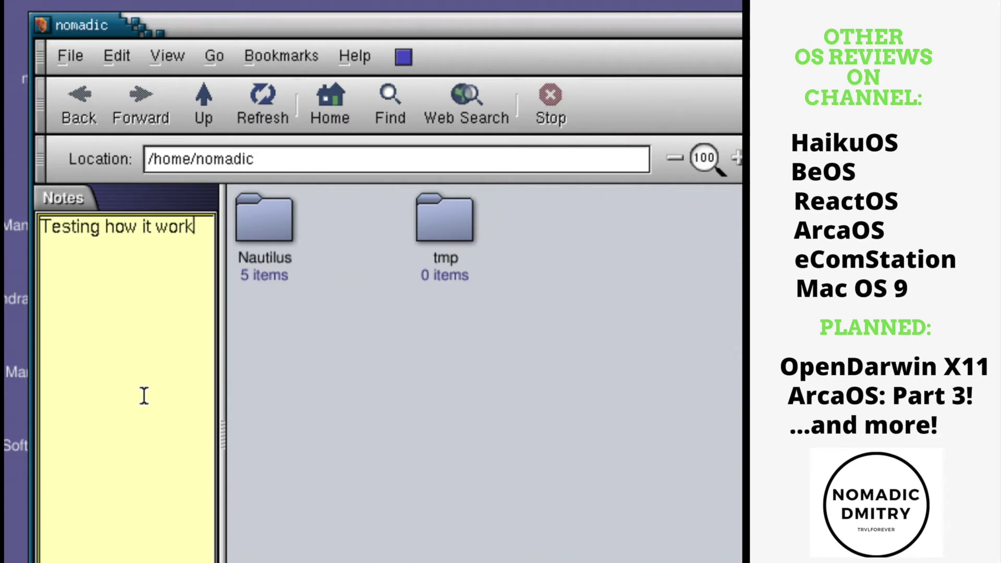
Show the folder tree in the sidebar and browse the Nautilus User Manual.
left_click(125, 560)
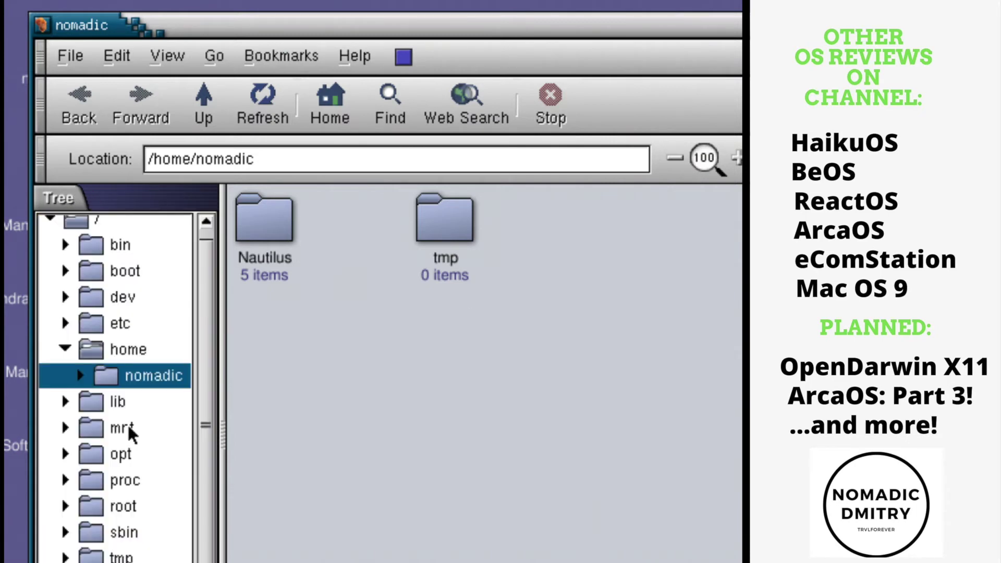
left_click(355, 55)
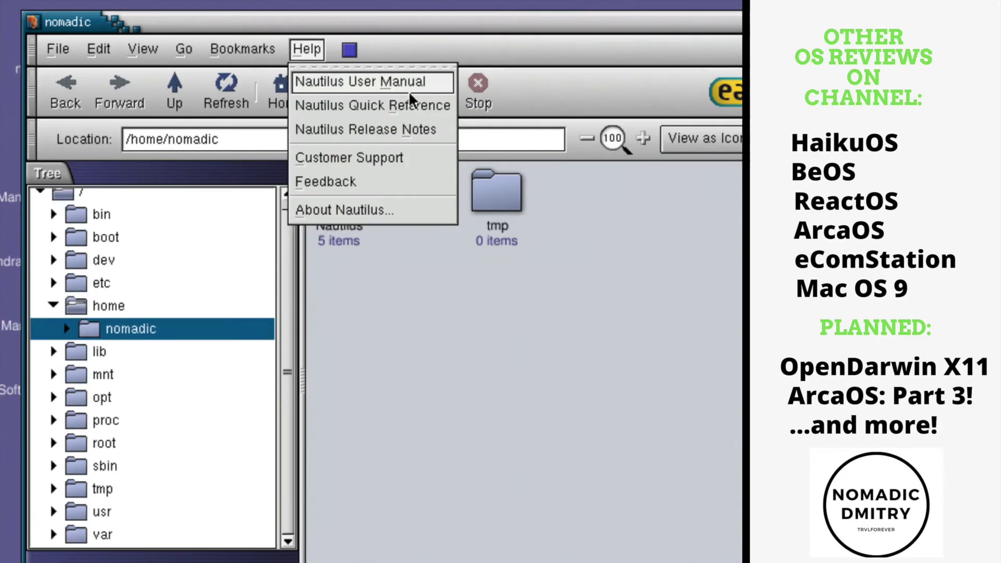
left_click(410, 93)
scroll(414, 269, "up", 5)
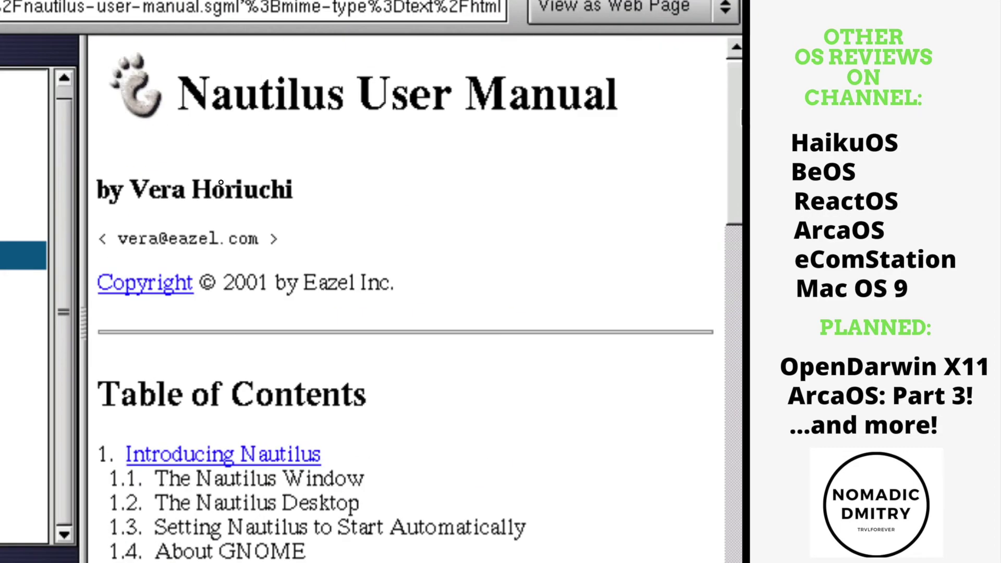
scroll(414, 269, "down", 5)
scroll(221, 182, "down", 10)
scroll(221, 182, "up", 15)
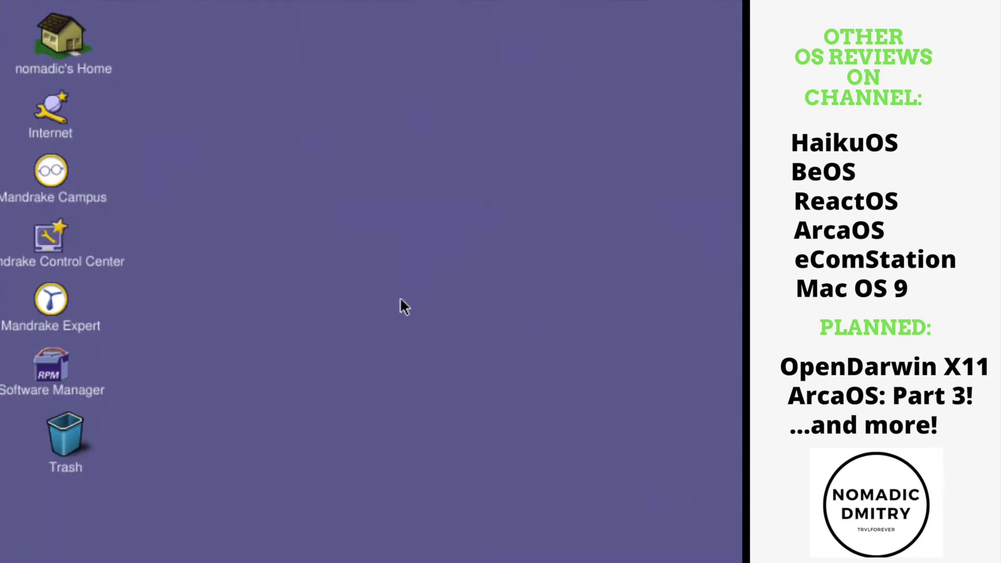
Launch Software Manager as root and decline setting up an update source.
left_click(69, 354)
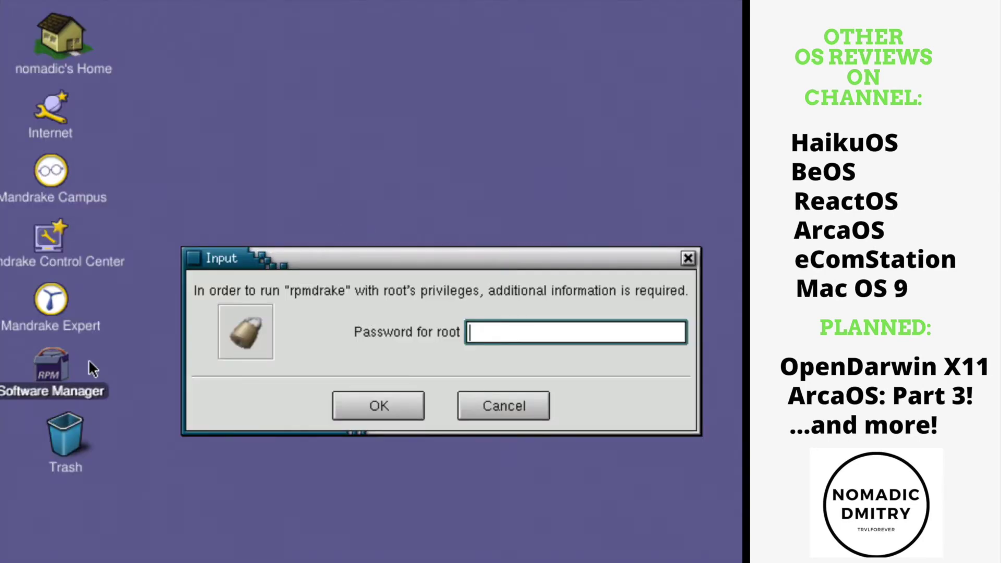
type("*****")
key("Return")
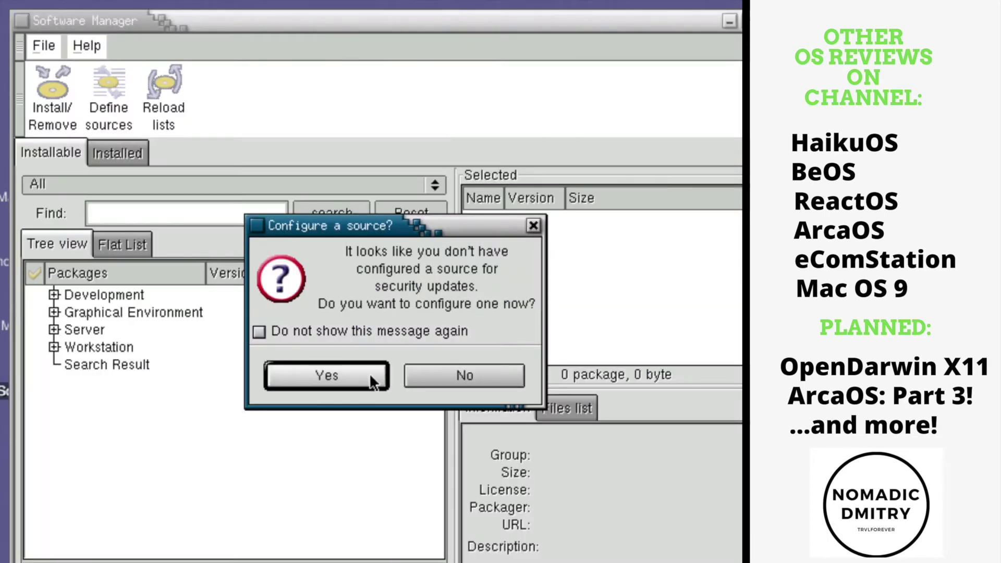
left_click(433, 371)
Browse the installed packages list, expanding the Graphical Environment category.
left_click(122, 148)
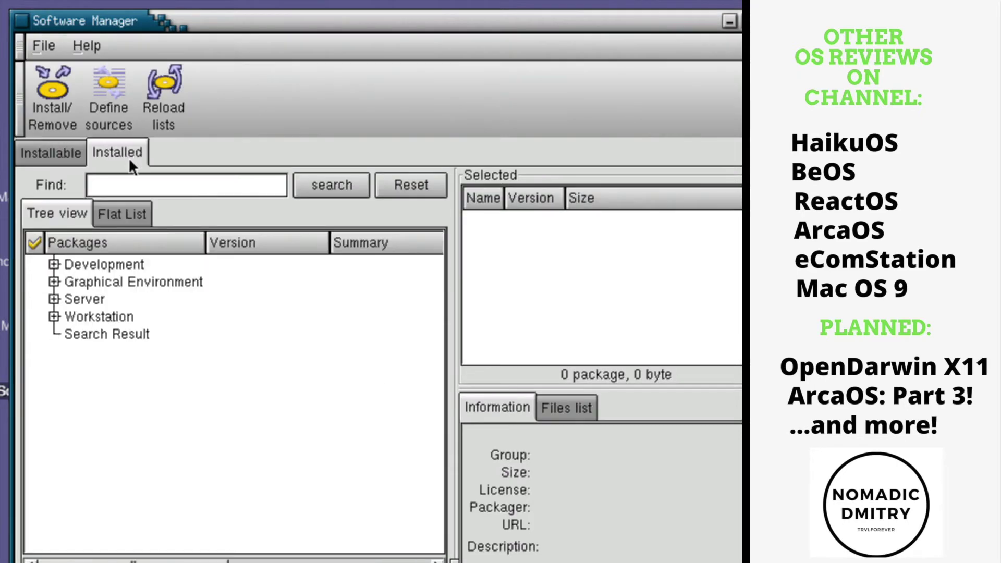
left_click(55, 282)
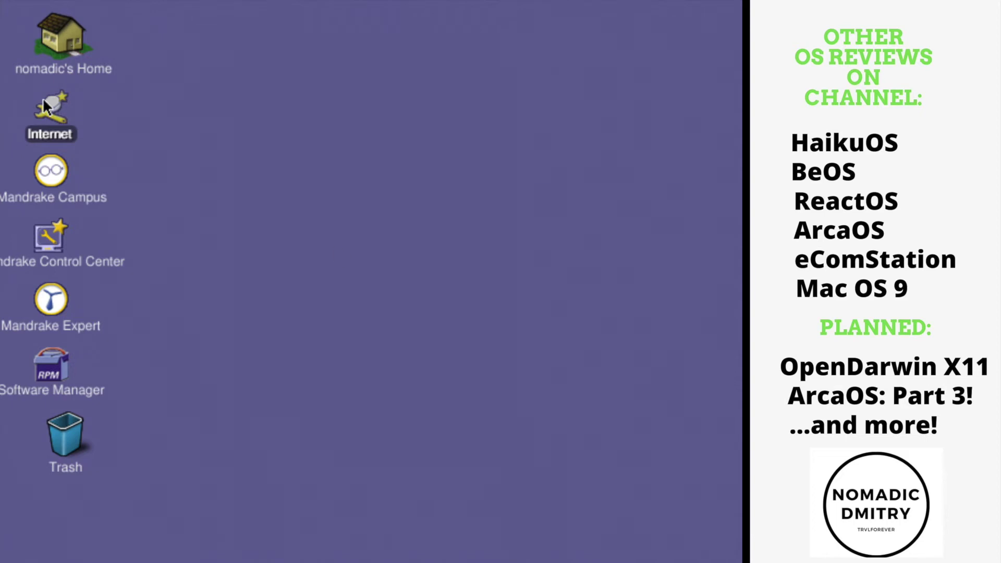
left_click(330, 243)
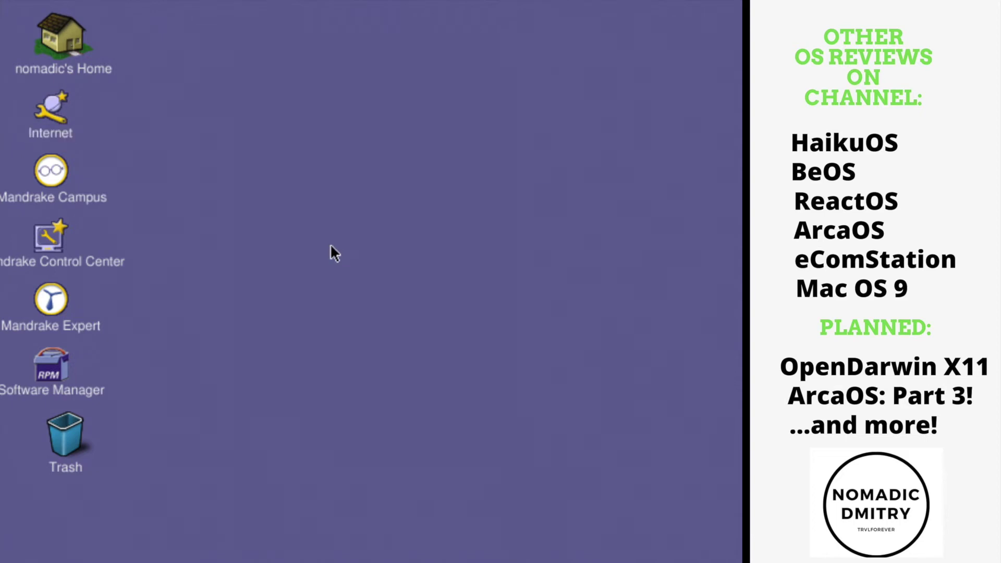
Open Mandrake Campus and the home Nautilus folder, then dismiss the can't-display-location error.
left_click(47, 114)
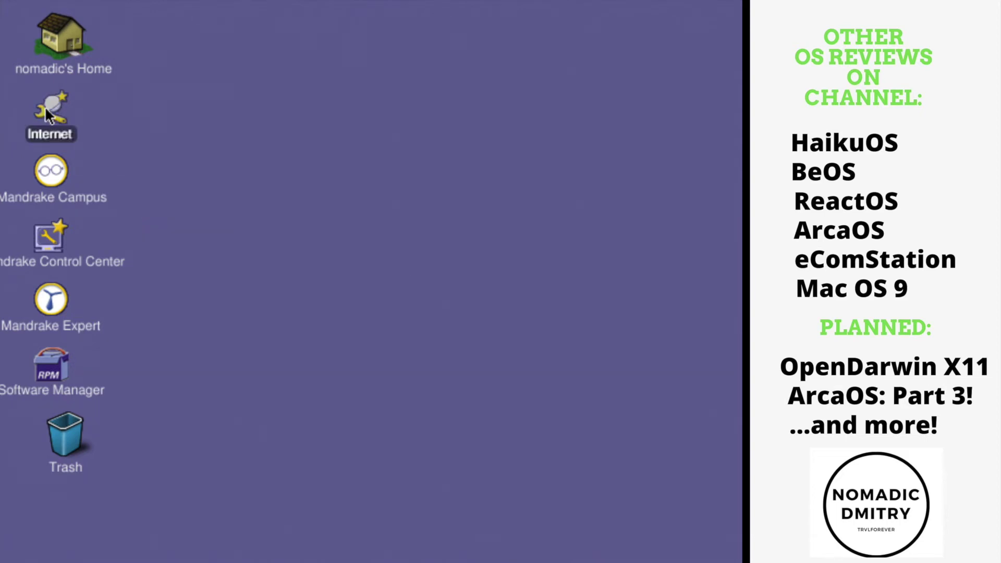
double_click(58, 175)
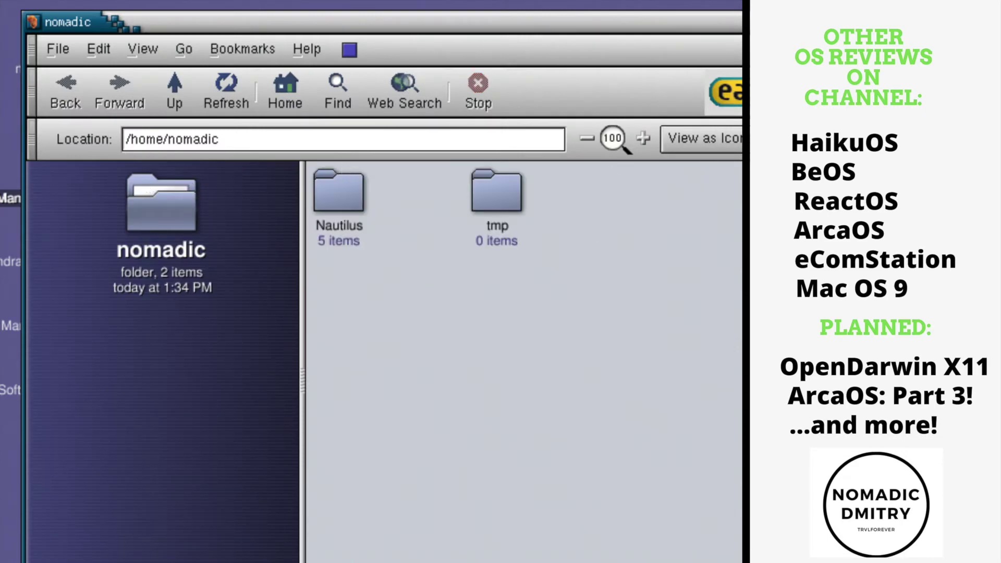
double_click(323, 205)
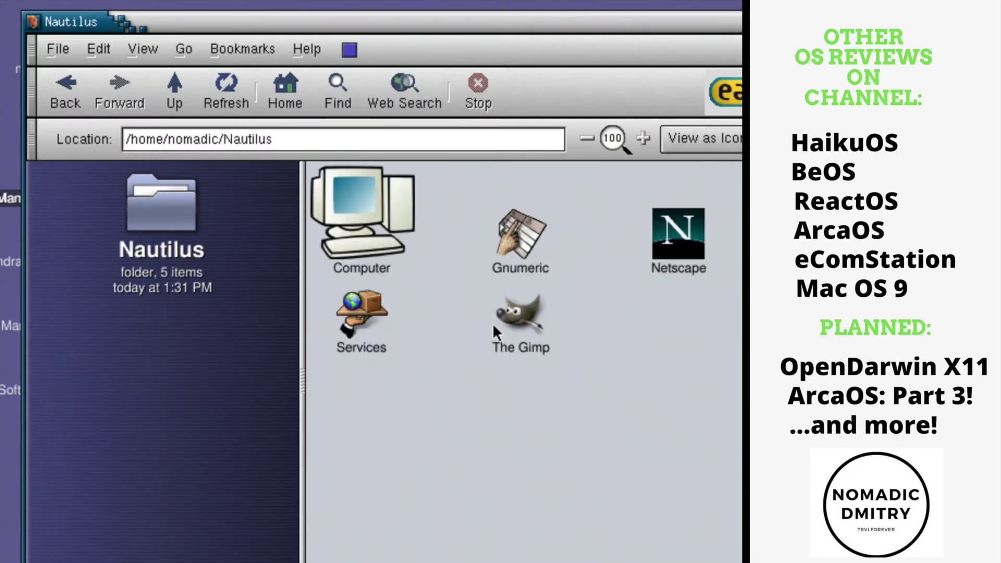
left_click(519, 308)
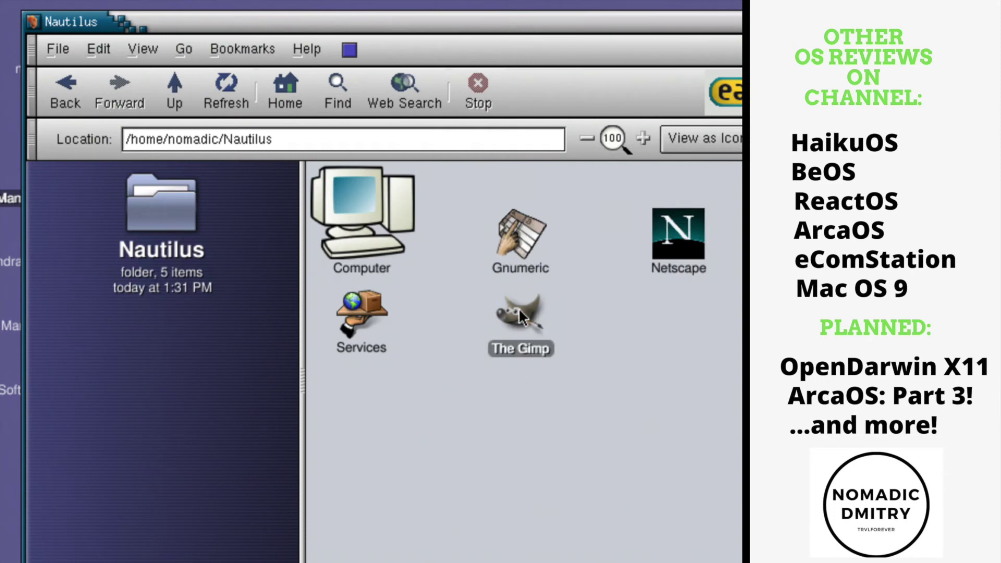
left_click_drag(588, 24, 595, 476)
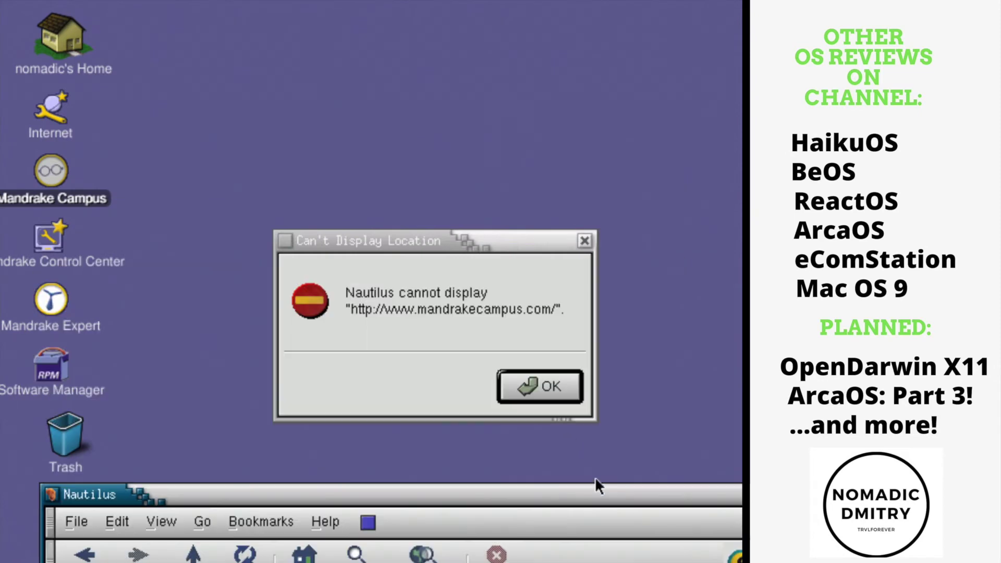
left_click(425, 280)
left_click(537, 395)
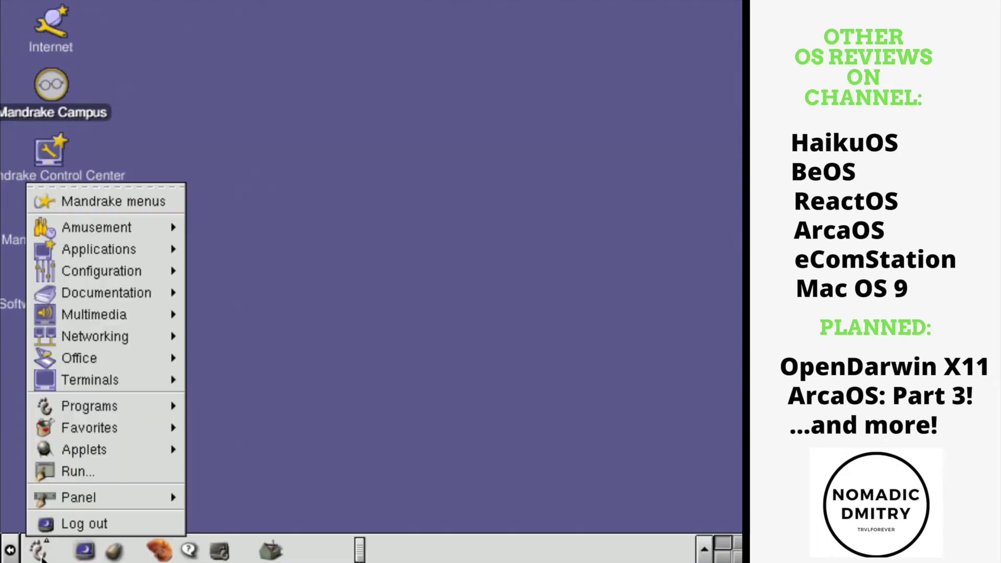
mouse_move(108, 237)
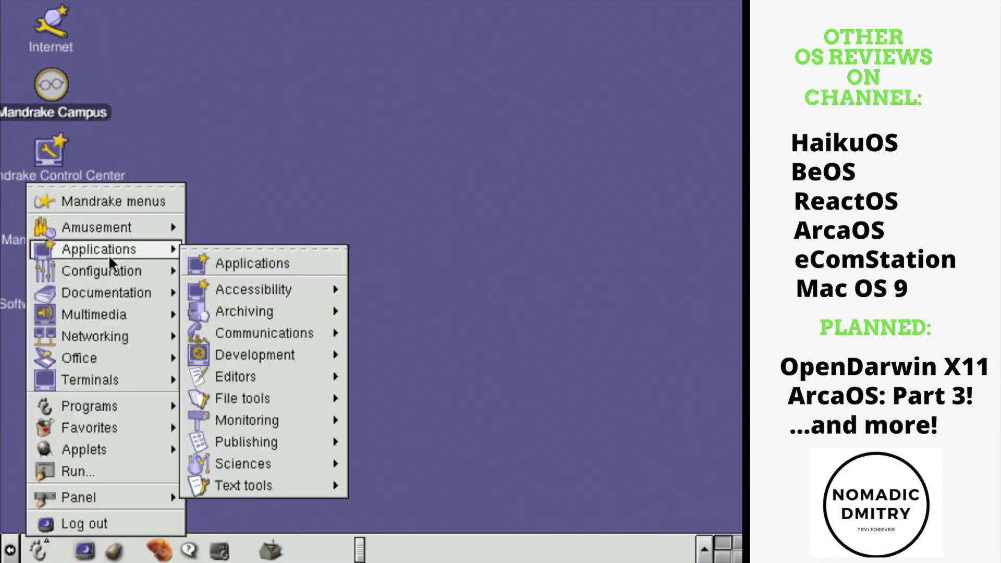
Launch the File Manager in Super User Mode using the root password.
mouse_move(277, 342)
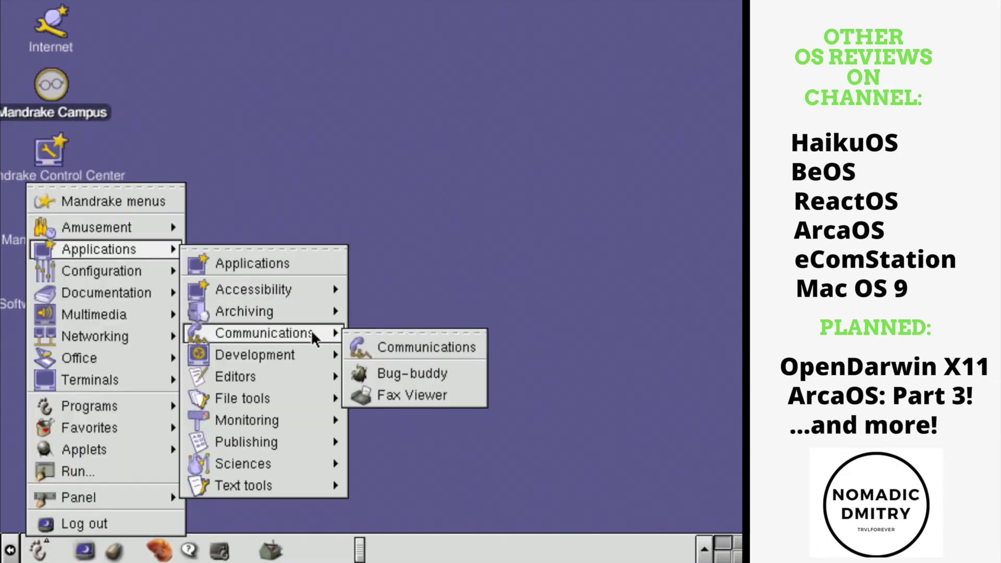
mouse_move(282, 399)
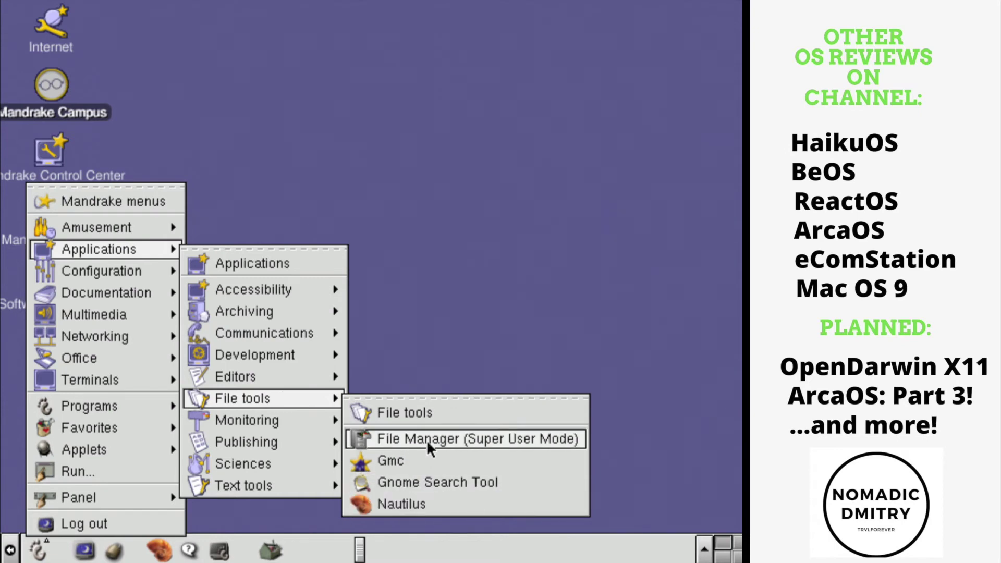
left_click(426, 440)
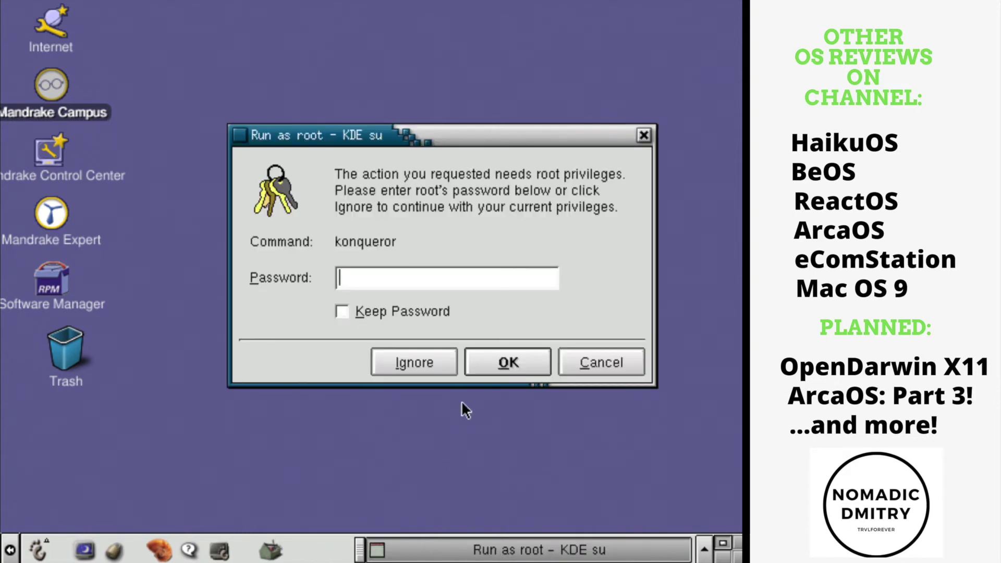
type("****")
key("Return")
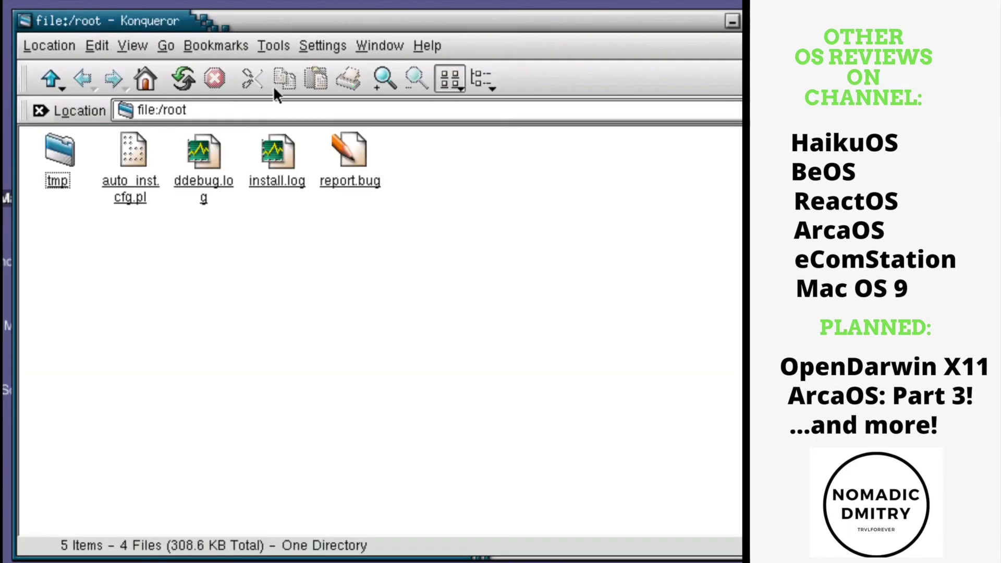
View About Konqueror's licence, authors and general description, then close it.
left_click(427, 43)
left_click(459, 134)
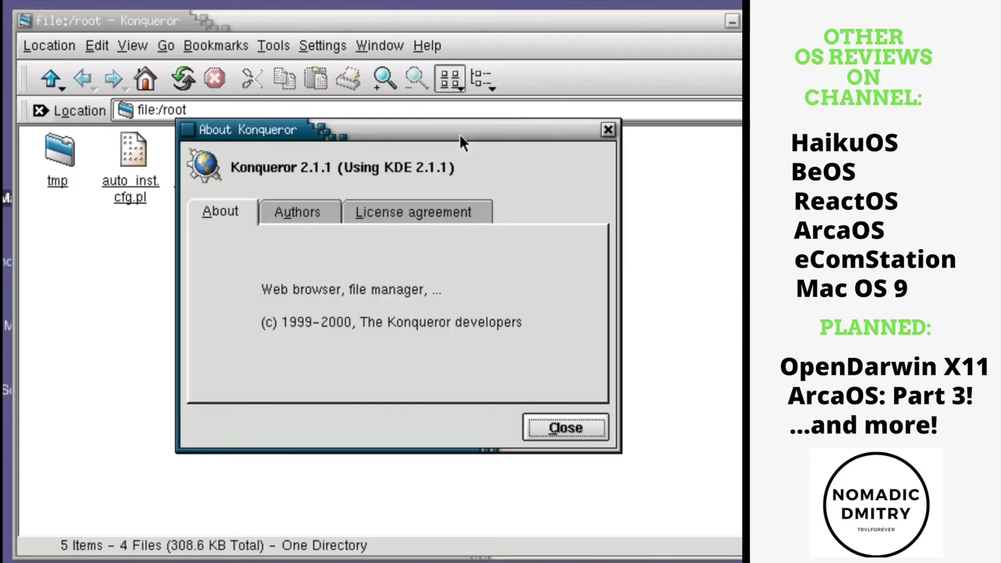
left_click(447, 219)
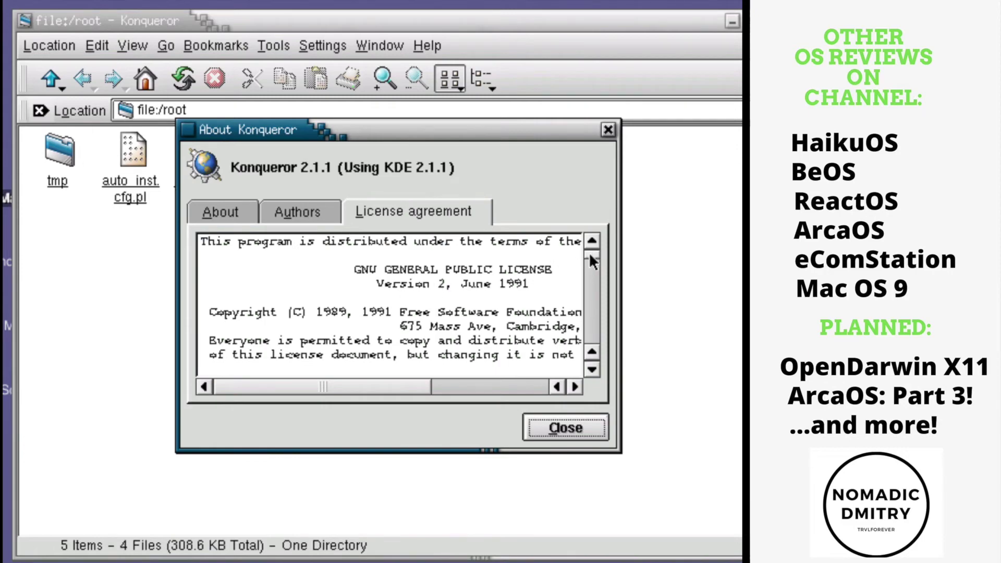
mouse_move(589, 252)
left_mouse_down()
mouse_move(591, 264)
mouse_move(583, 250)
left_mouse_up()
left_click(313, 218)
left_click(240, 219)
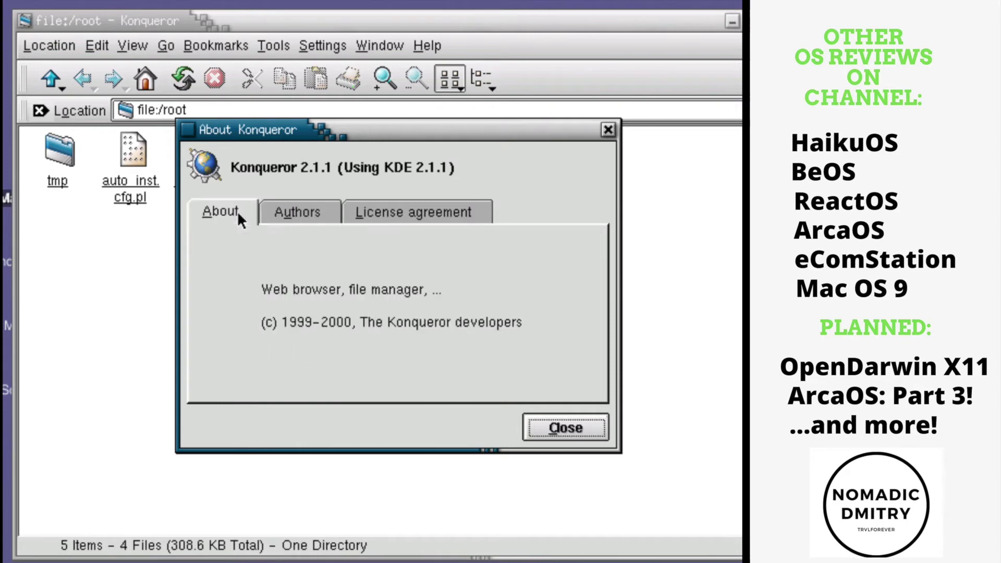
left_click(561, 422)
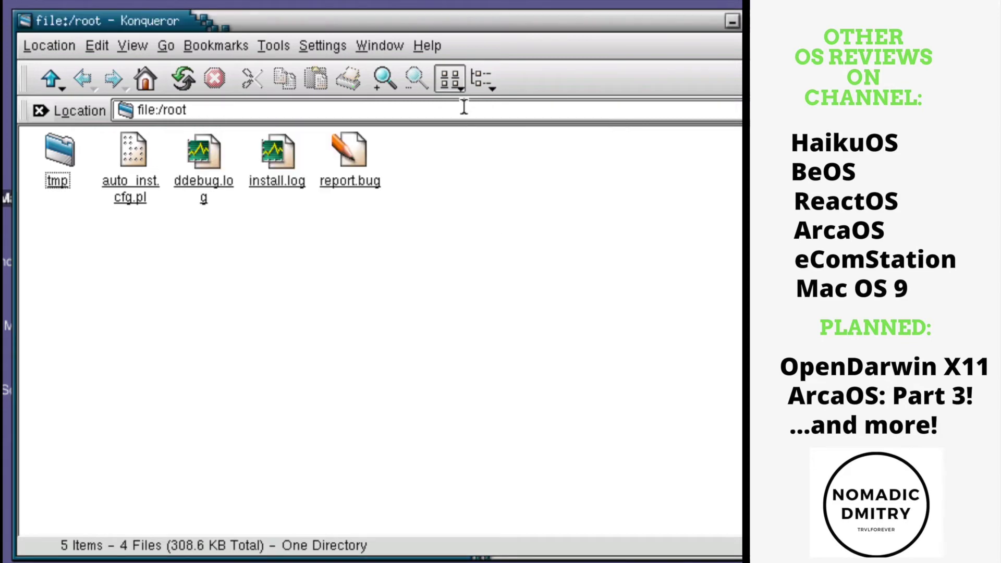
Reposition the Konqueror window and close it.
left_click_drag(483, 27, 461, 30)
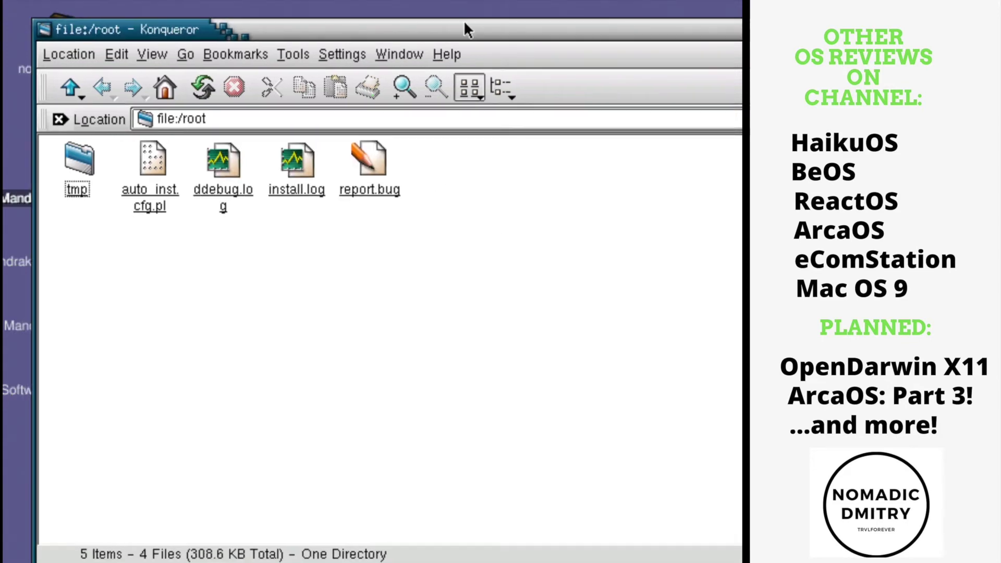
left_click_drag(466, 30, 459, 32)
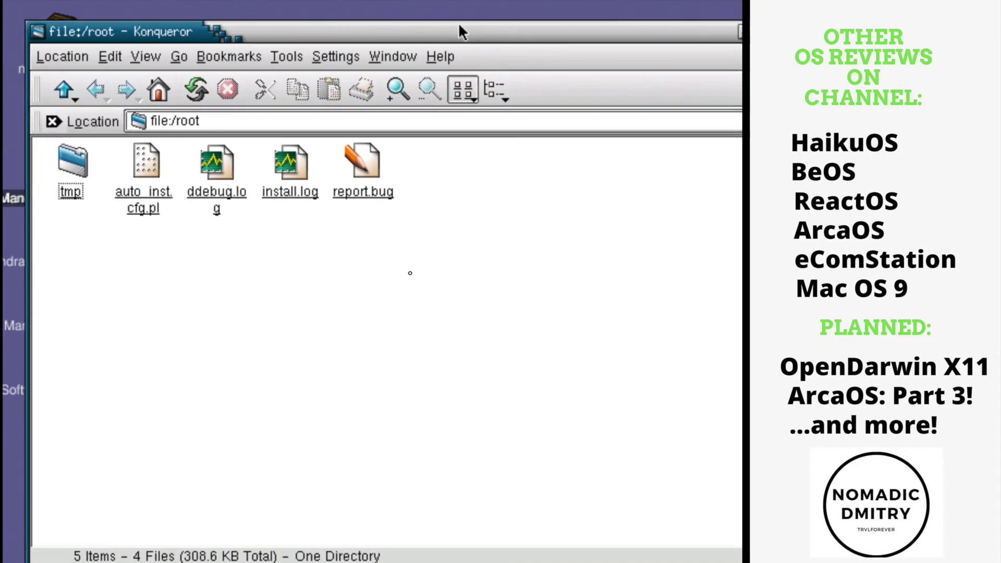
left_click(404, 57)
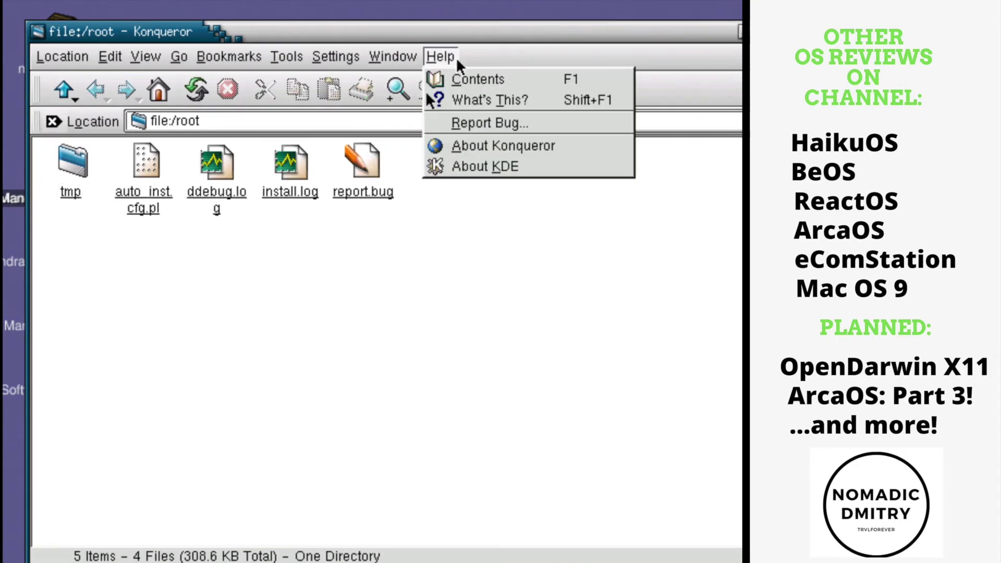
left_click(451, 64)
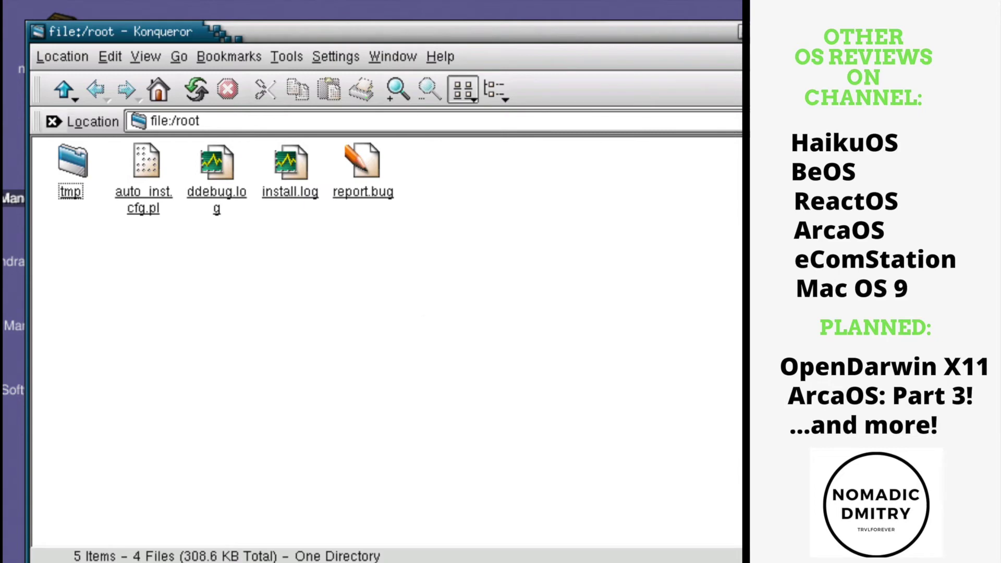
key("ctrl+w")
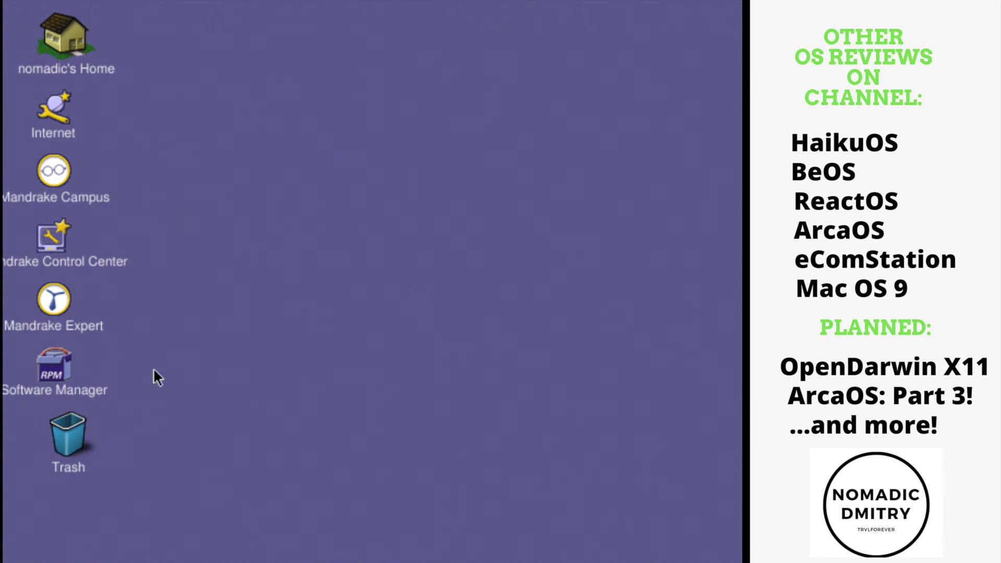
double_click(50, 294)
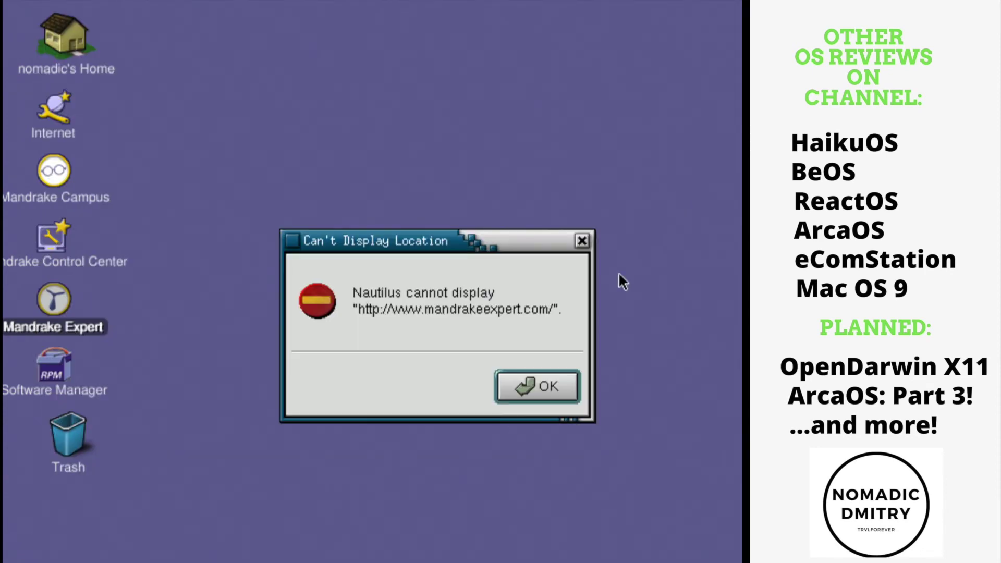
left_click(525, 388)
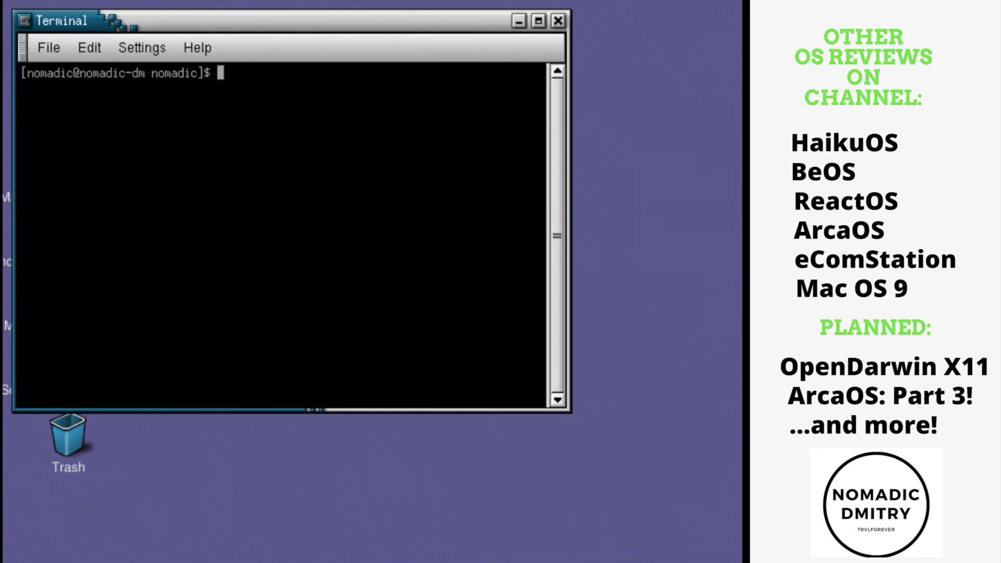
Run uname -r to show kernel version 2.4.3-20mdksmp.
type("uname -r")
key("Return")
left_click_drag(245, 15, 383, 121)
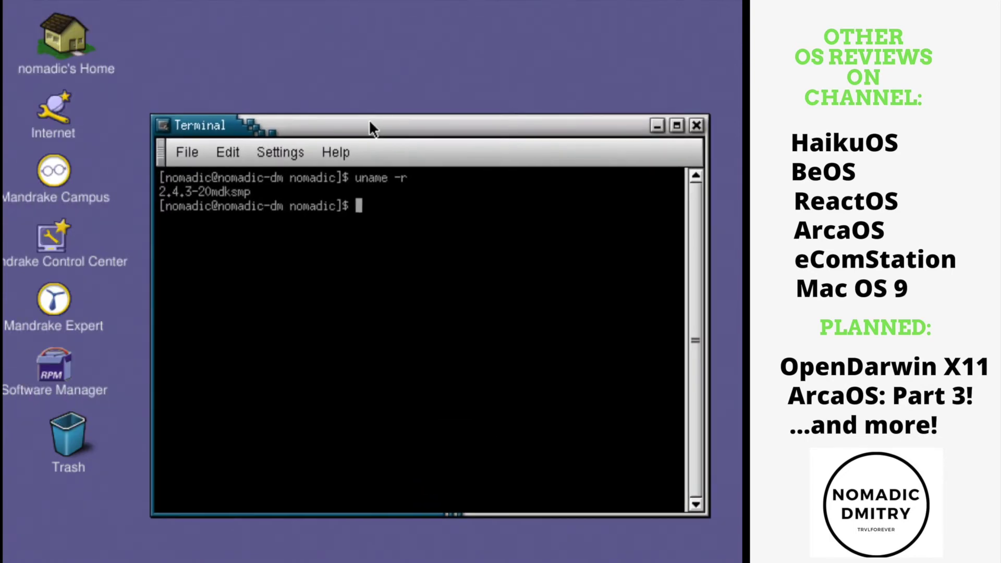
List all home folder files, including hidden ones, with ls -la.
type("ls -la")
key("Return")
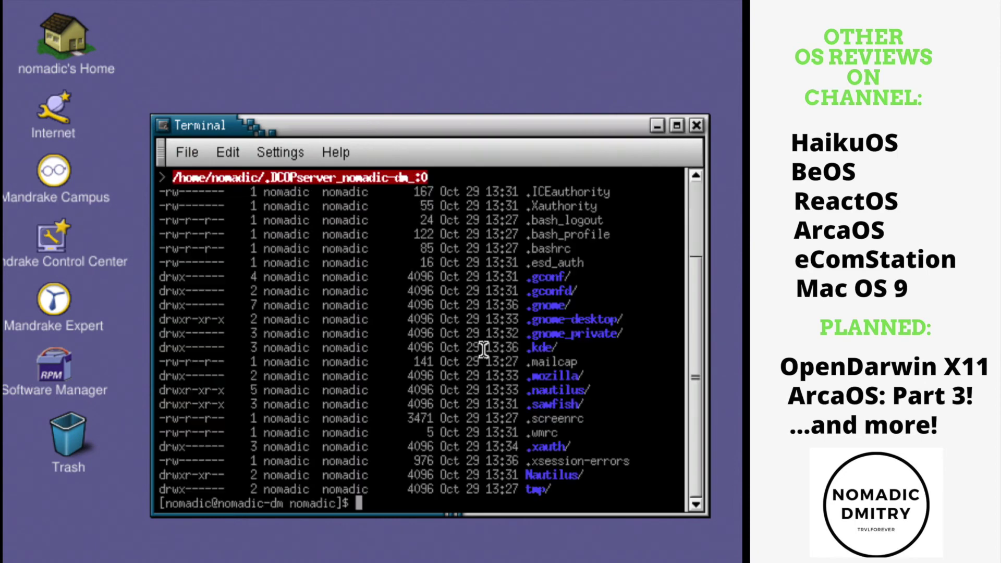
left_click_drag(458, 125, 494, 92)
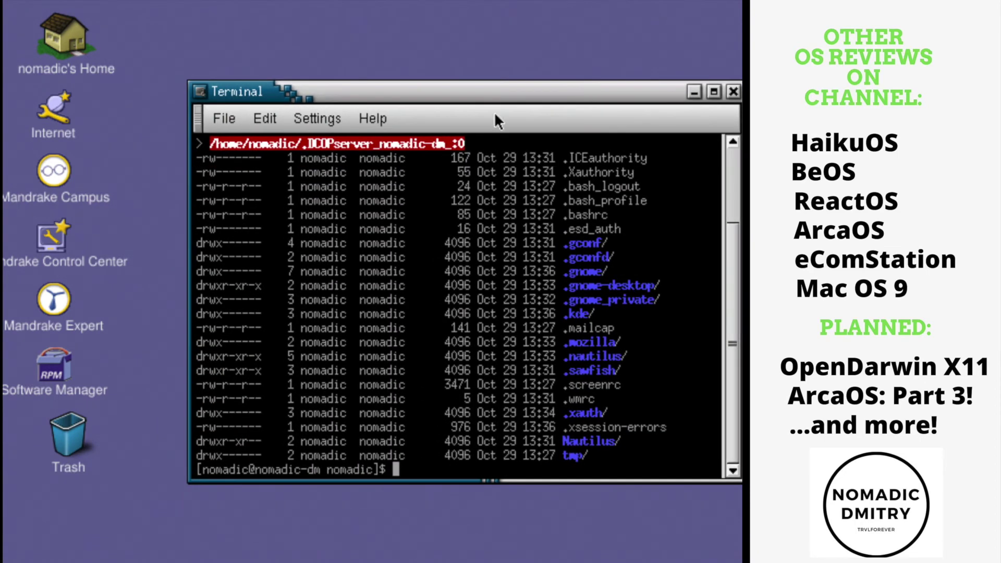
left_click(373, 119)
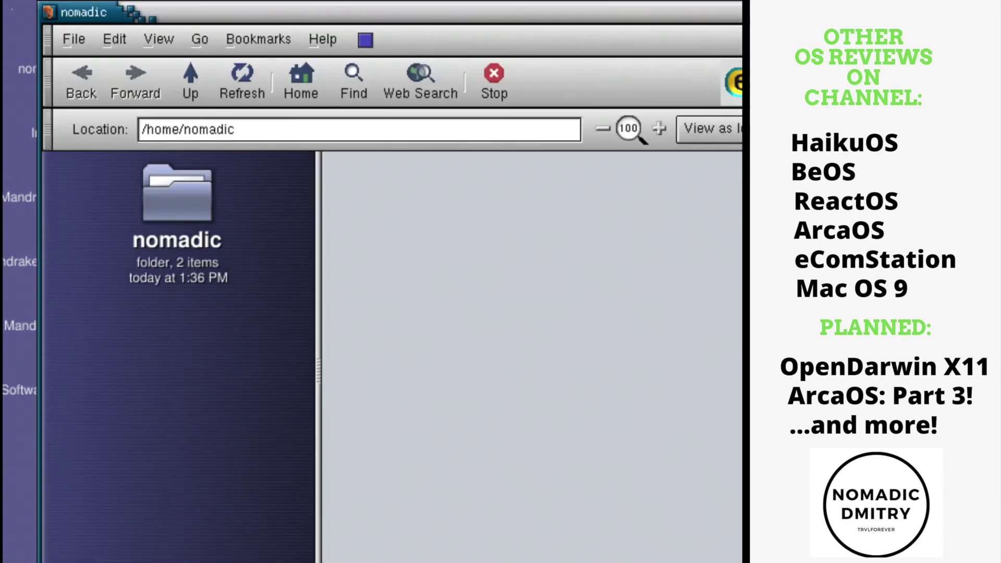
left_click(11, 556)
mouse_move(105, 322)
mouse_move(237, 372)
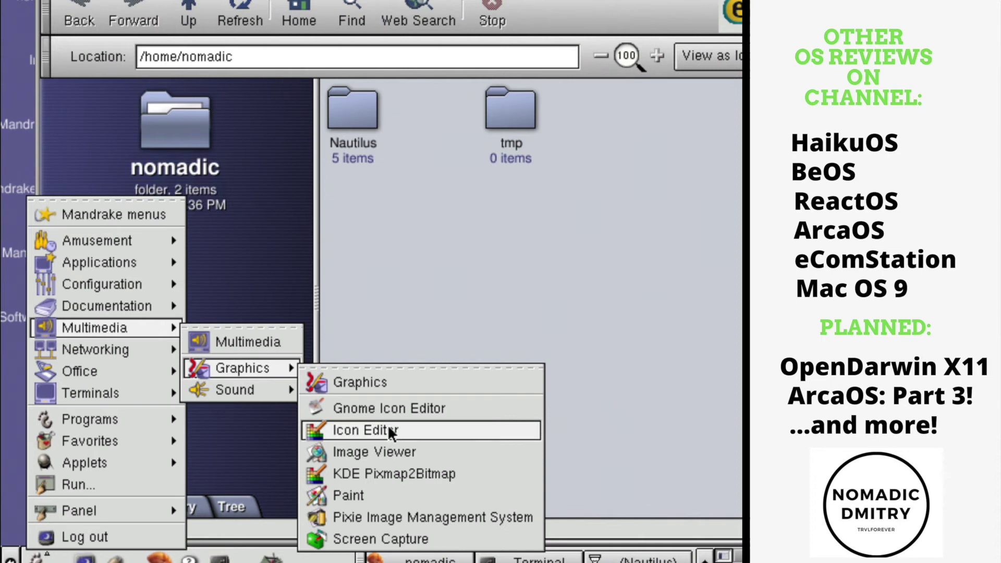
left_click(383, 494)
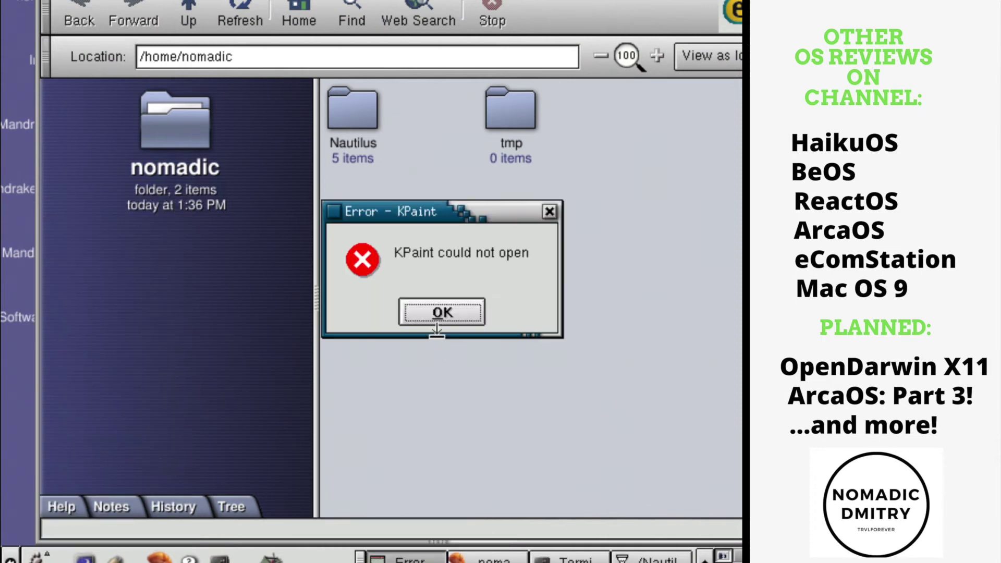
left_click(445, 312)
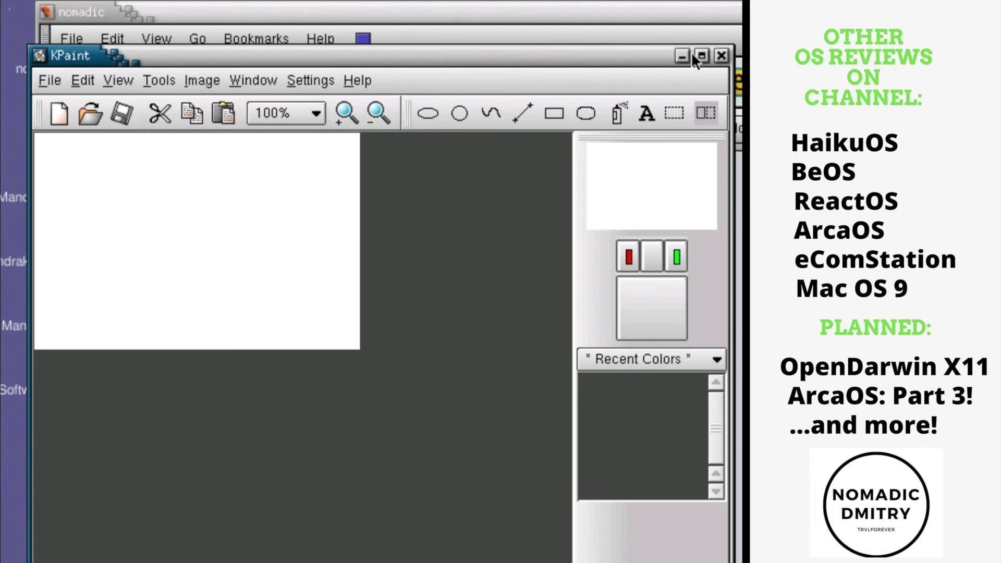
left_click(722, 56)
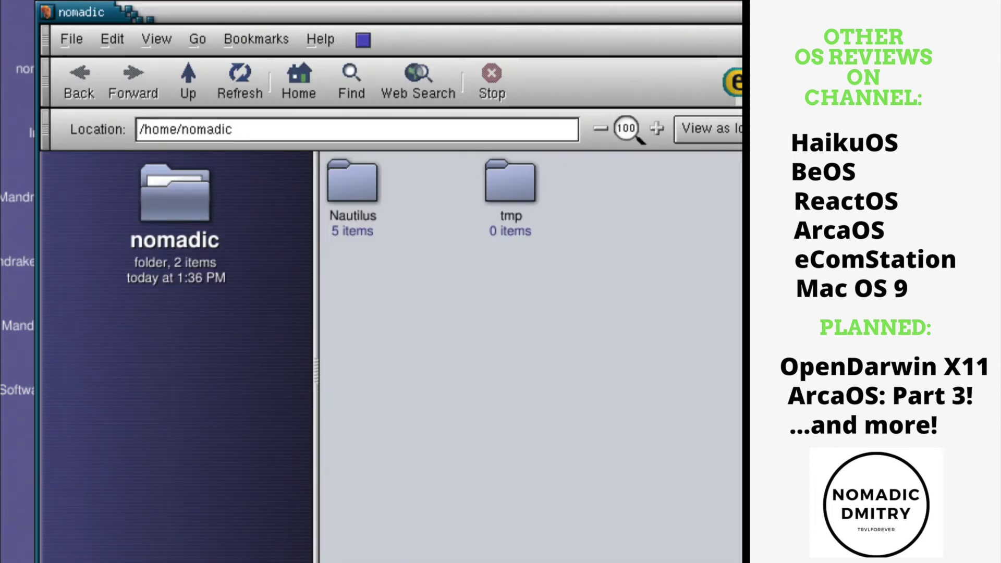
key("alt+F1")
Launch Gnome Calculator from the Mandrake main menu.
mouse_move(102, 545)
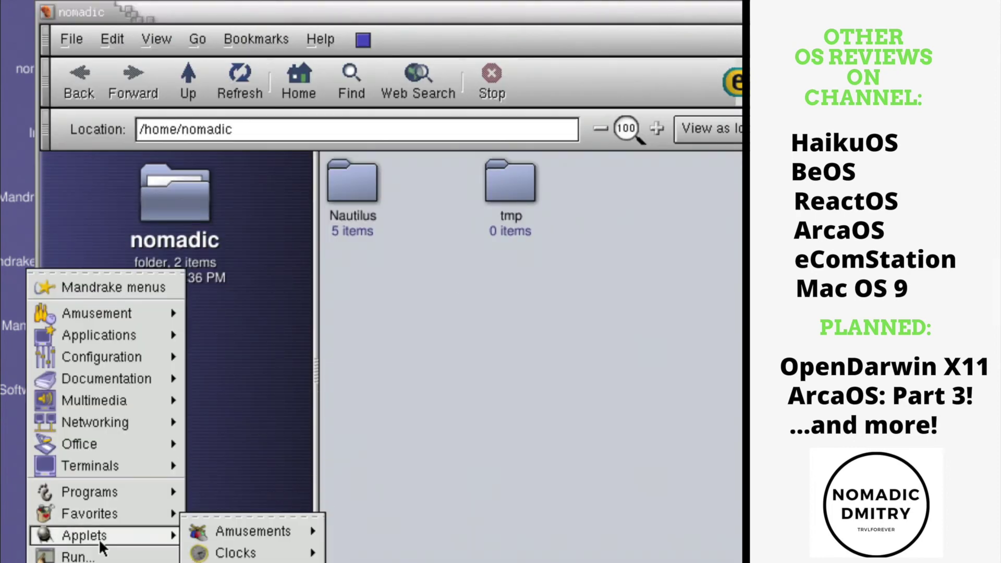
mouse_move(104, 492)
mouse_move(249, 554)
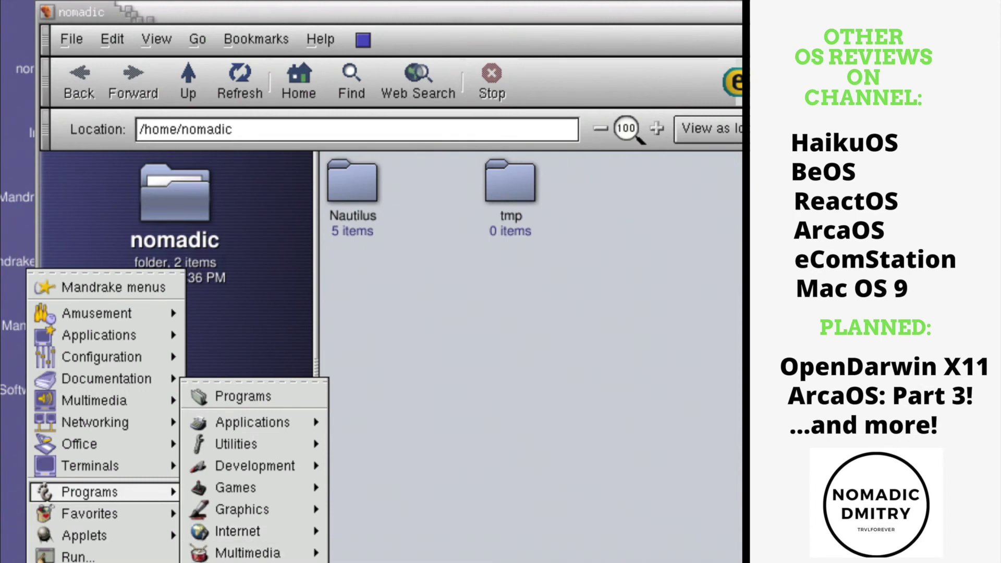
mouse_move(364, 515)
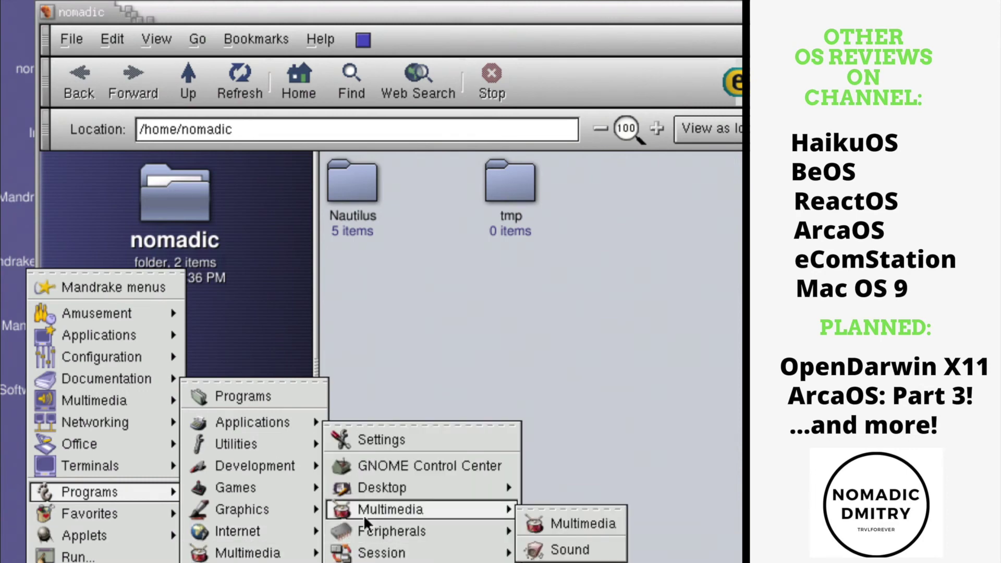
mouse_move(386, 561)
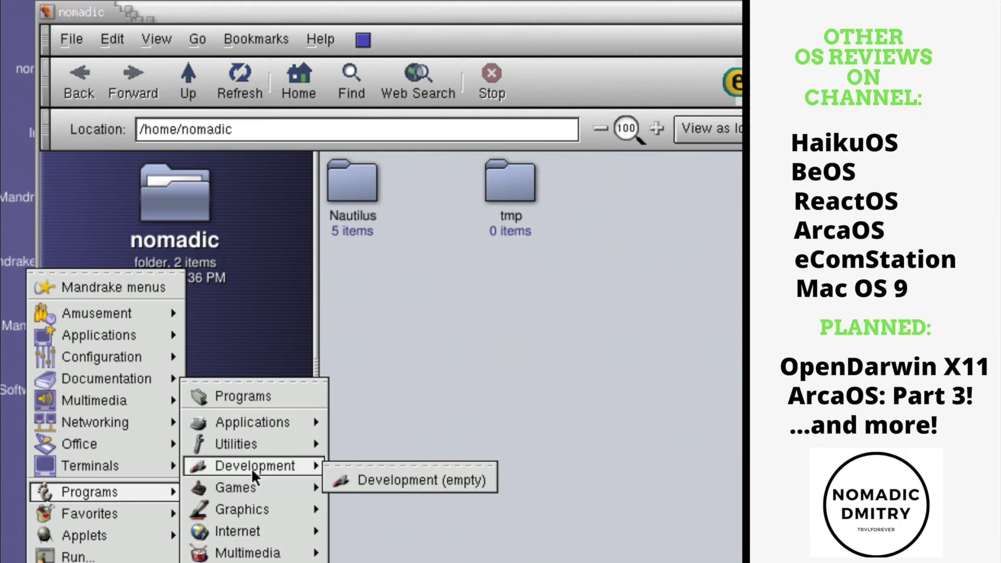
mouse_move(258, 489)
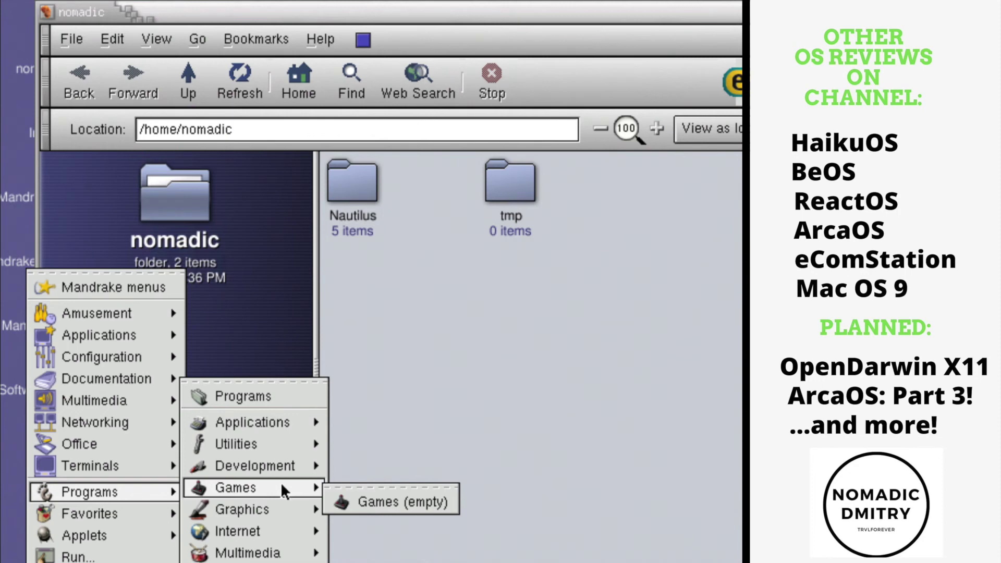
left_click(360, 480)
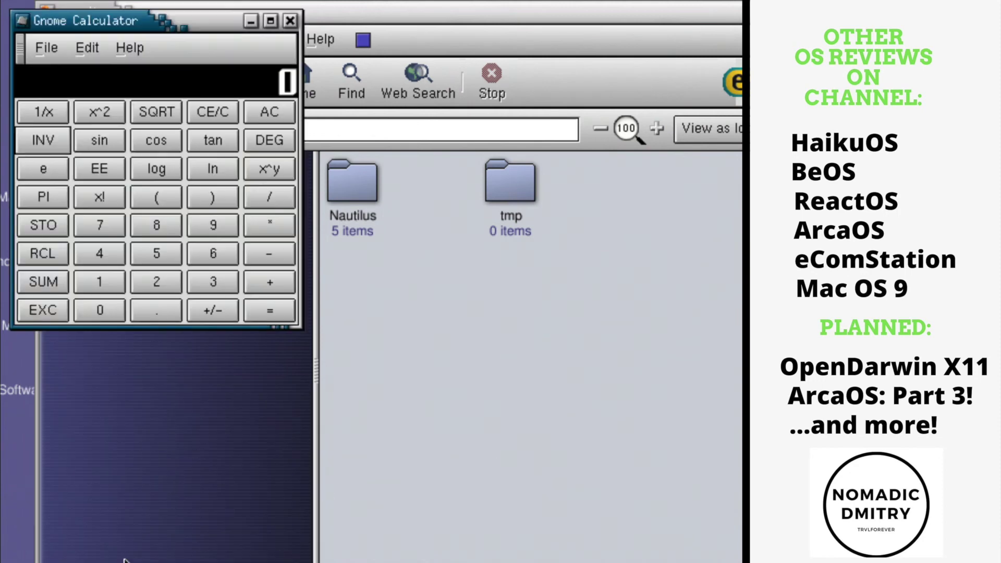
Open a Terminal window, then browse the main menu's Multimedia and Office submenus.
left_click(126, 561)
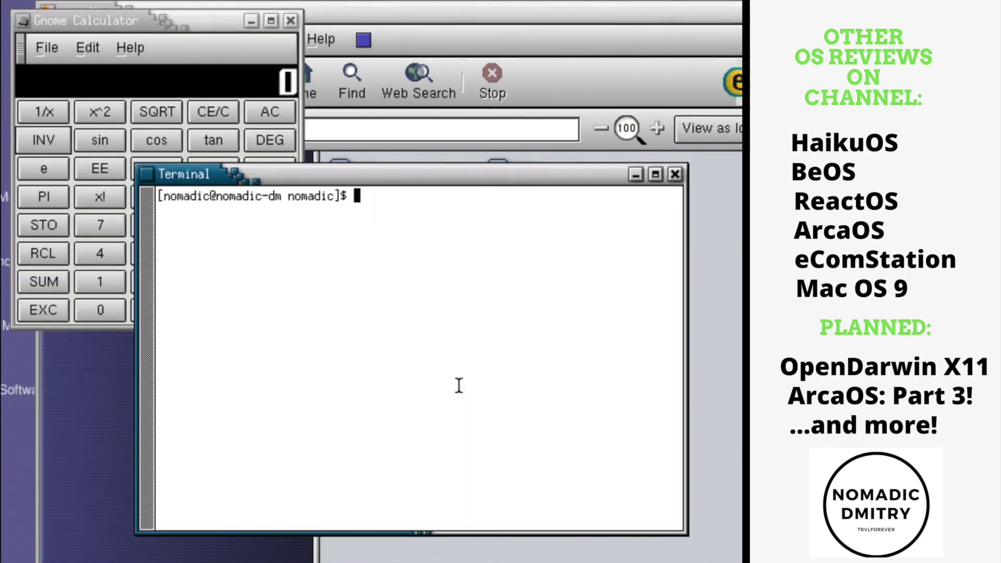
left_click(39, 561)
mouse_move(129, 390)
mouse_move(230, 437)
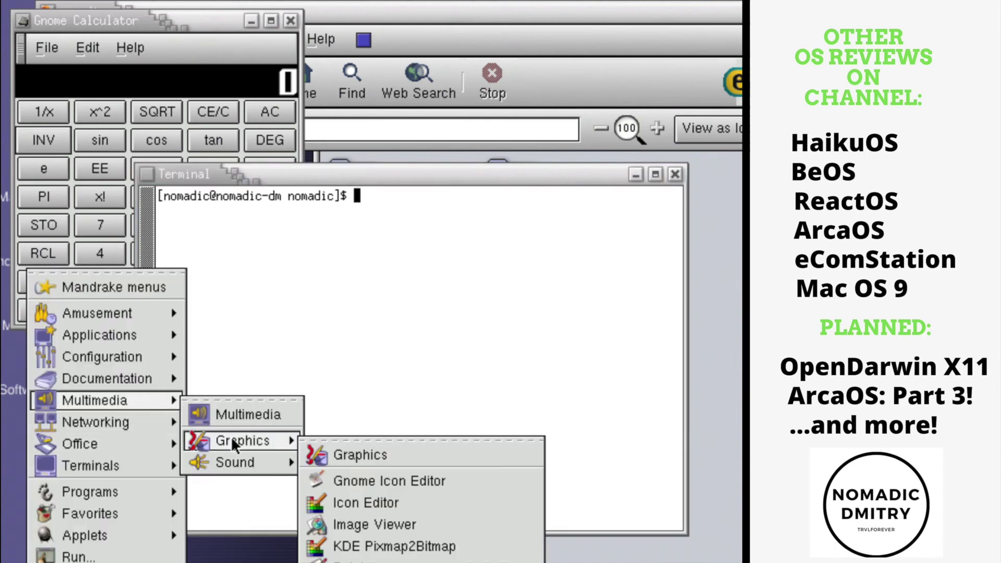
Create a new A4 KWord document from KOffice Workspace.
mouse_move(131, 444)
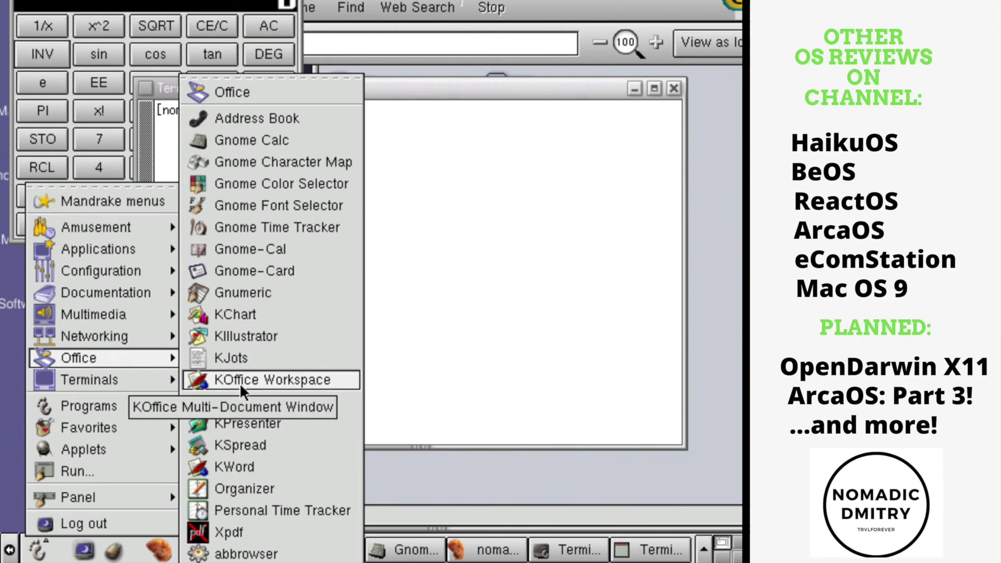
left_click(242, 379)
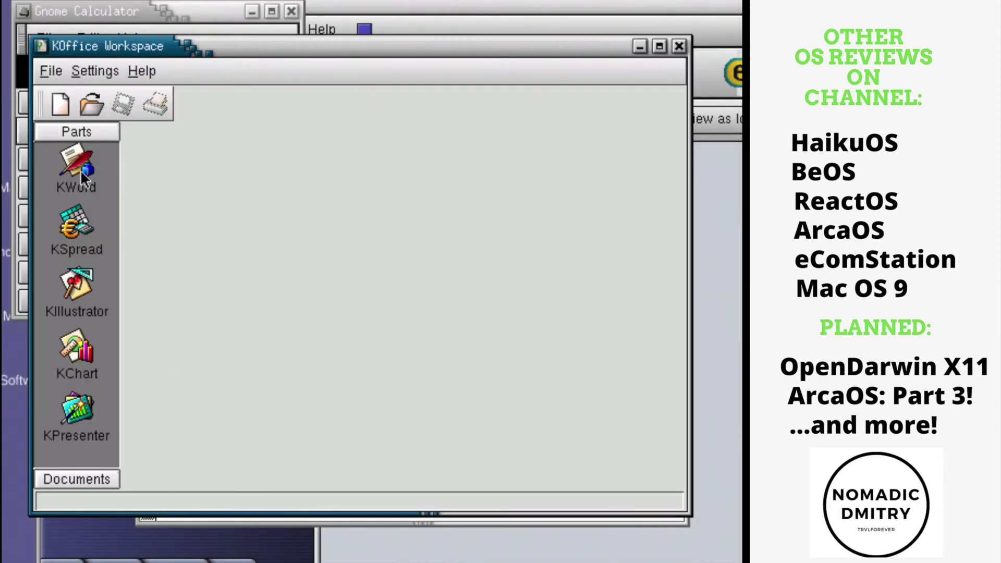
left_click(80, 170)
left_click(224, 247)
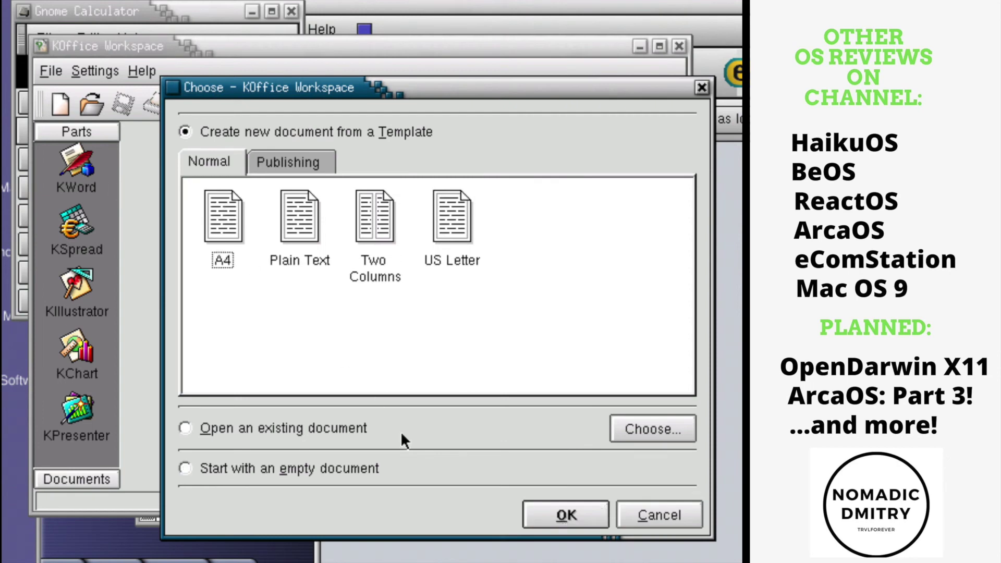
key("Return")
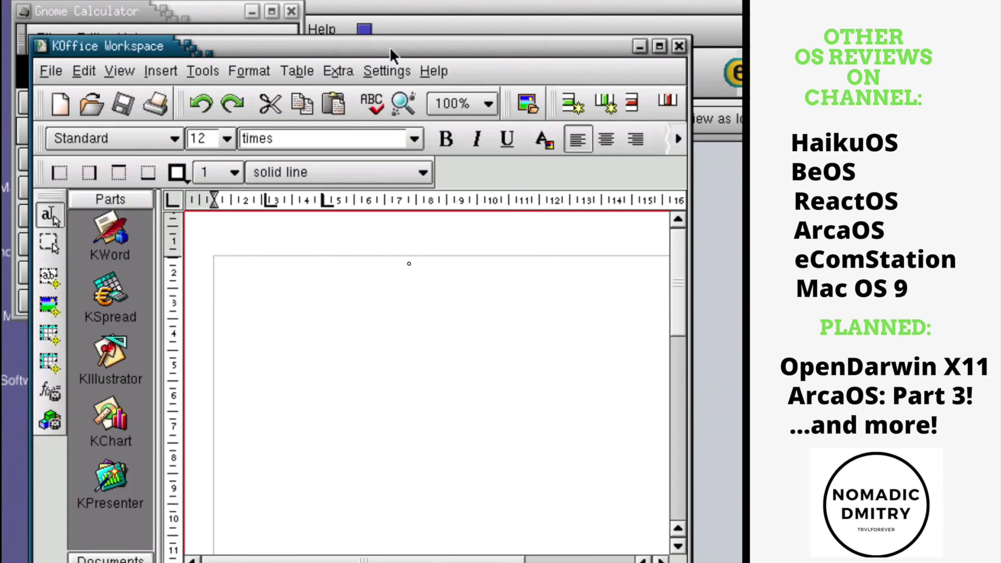
Type 'THIS WORKS FINE!' into the document and close the KOffice window.
double_click(391, 47)
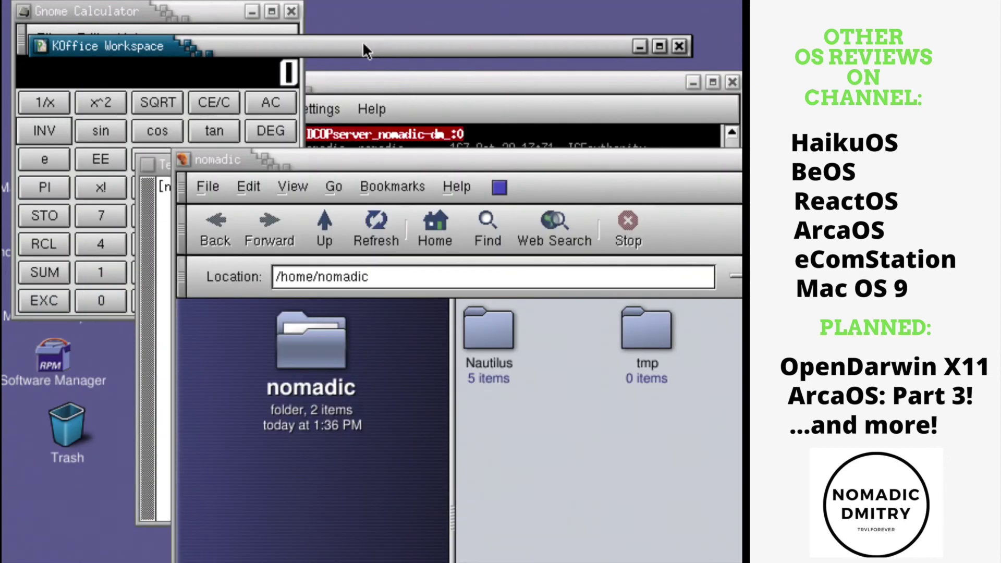
double_click(363, 45)
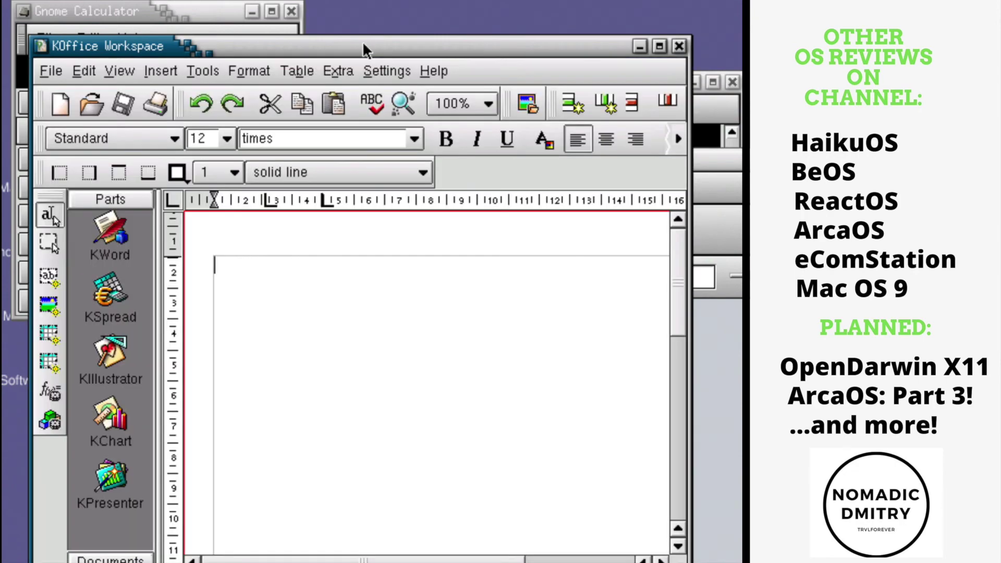
double_click(364, 45)
double_click(363, 45)
double_click(363, 45)
double_click(363, 45)
double_click(364, 45)
double_click(363, 45)
type("THIS WORKS FINE!")
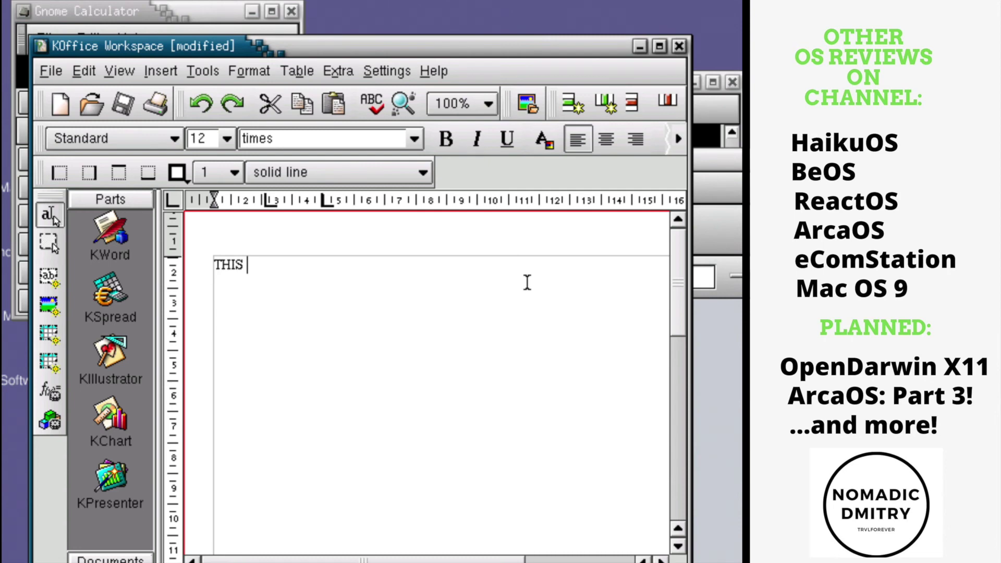
left_click(679, 45)
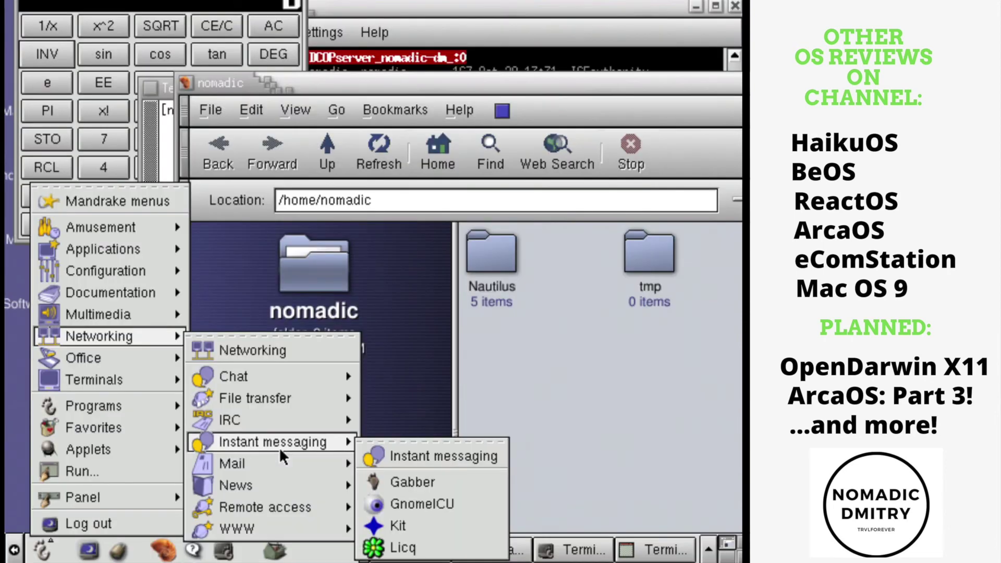
Launch Mozilla from Networking > WWW and maximize its window.
mouse_move(283, 399)
mouse_move(285, 420)
mouse_move(290, 462)
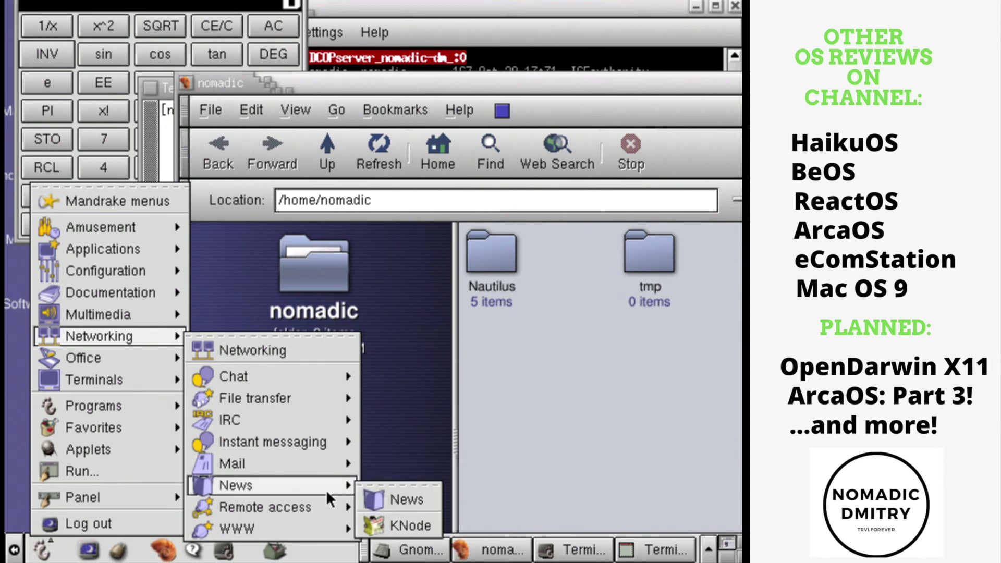
mouse_move(313, 528)
left_click(410, 547)
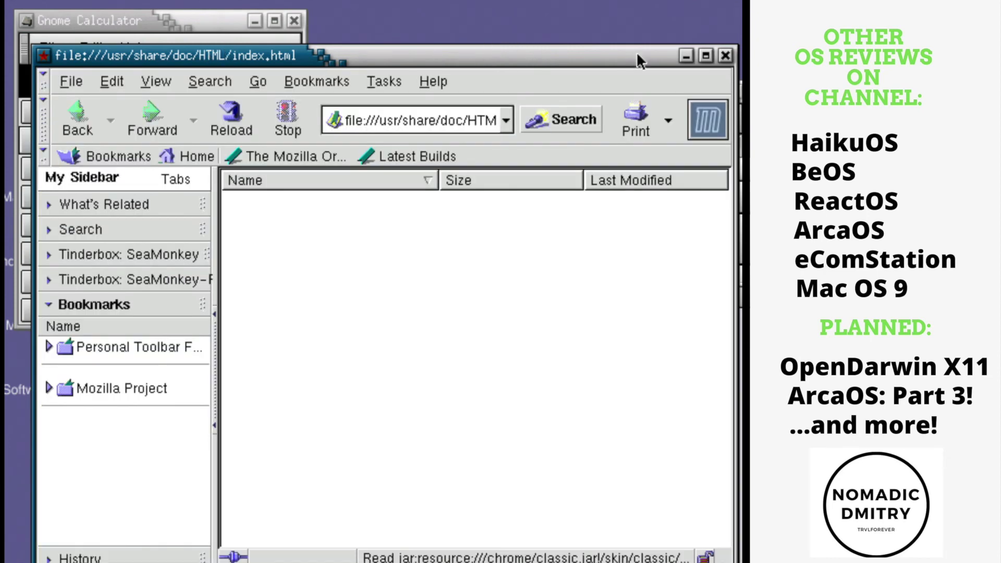
double_click(636, 51)
Show the About Mozilla page with version 0.8 details.
left_click(409, 39)
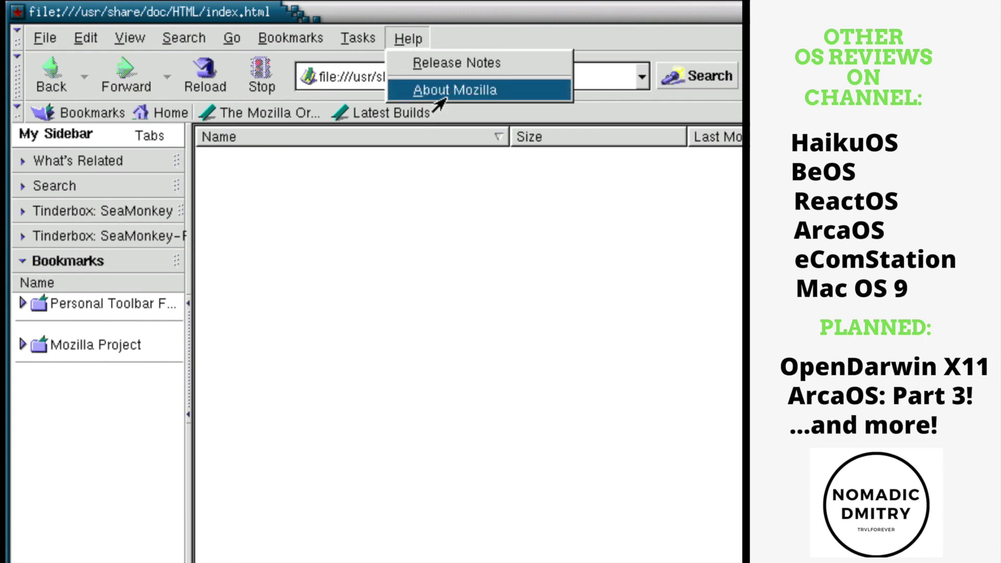
left_click(442, 97)
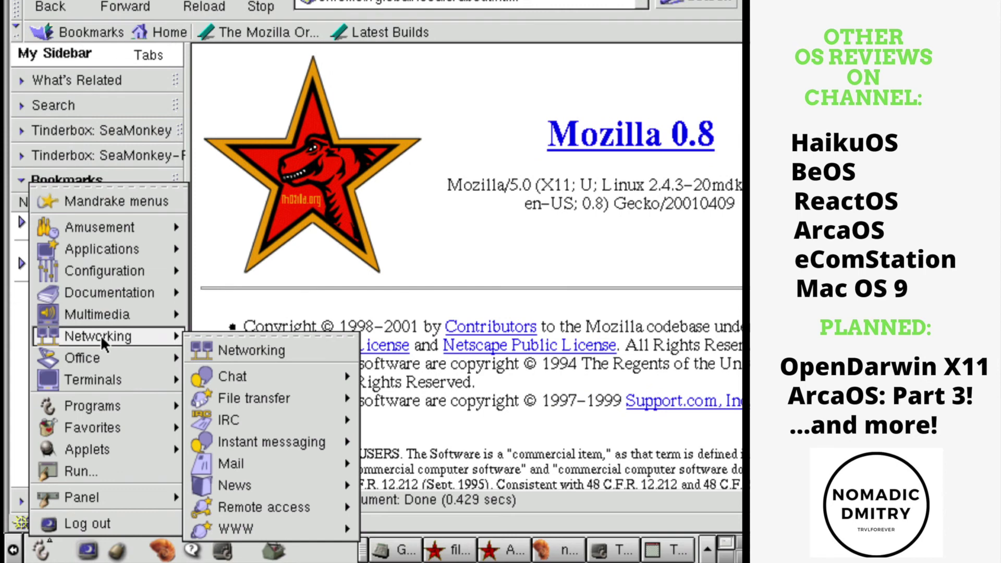
mouse_move(112, 292)
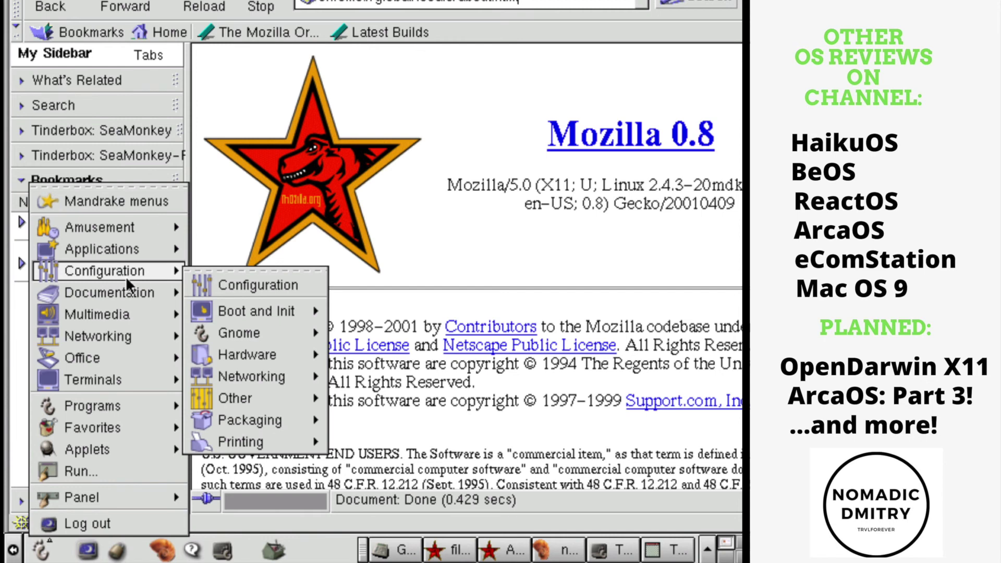
mouse_move(233, 313)
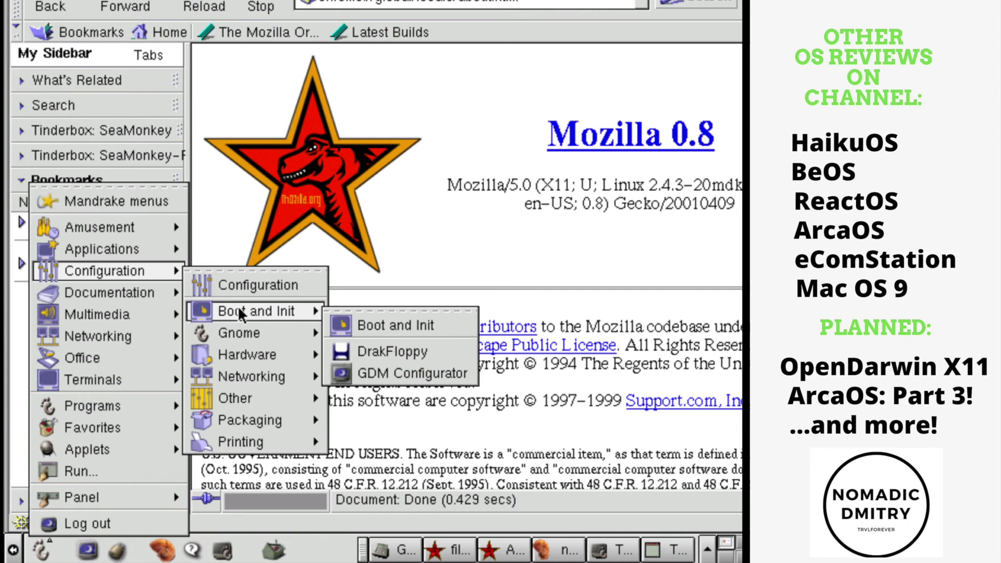
Launch the GDM Configurator with the root password.
left_click(388, 372)
type("******")
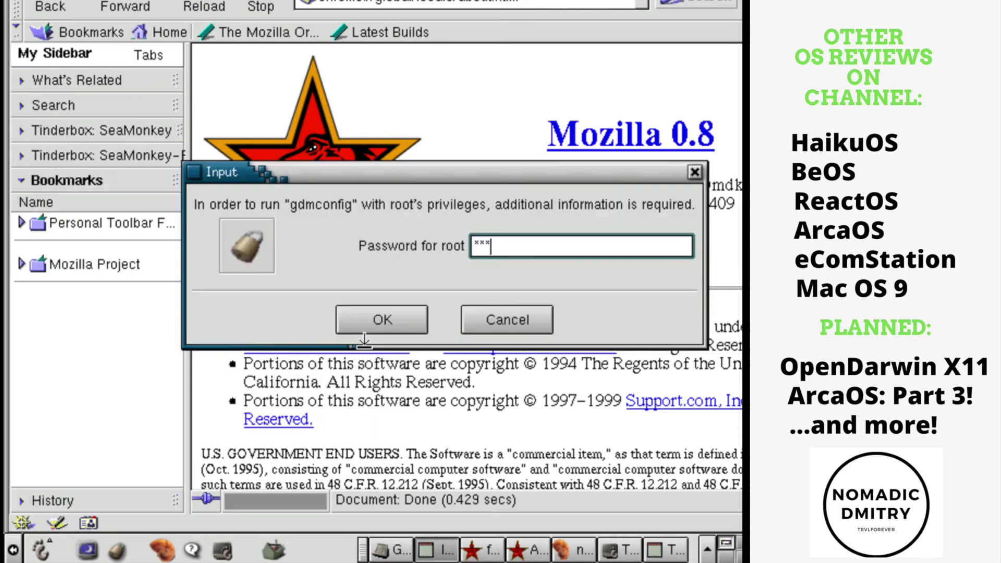
key("Return")
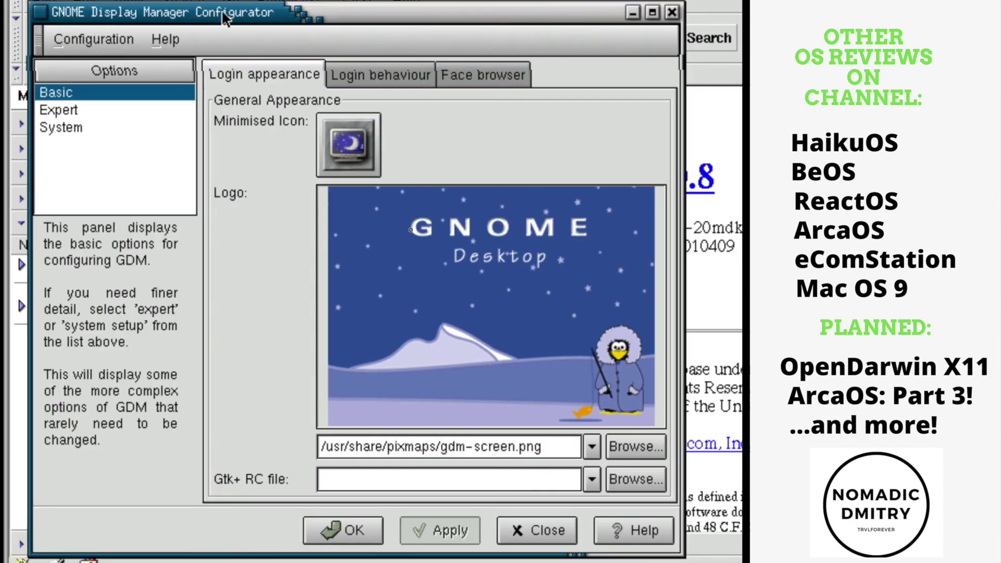
left_click_drag(226, 18, 217, 16)
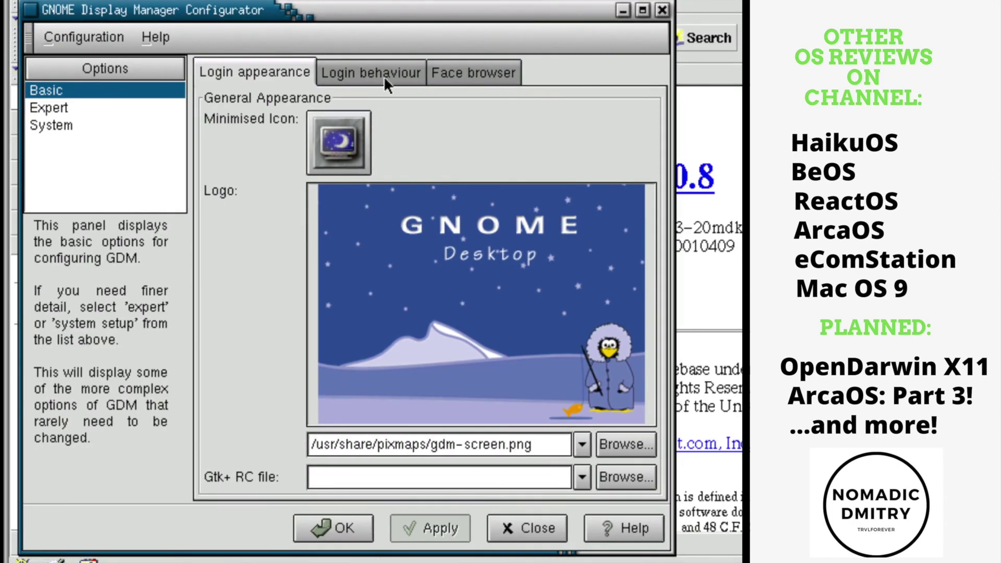
Review login behaviour and face browser settings, cancel the face image picker, and close unchanged.
left_click(383, 75)
left_click(446, 71)
left_click(410, 71)
left_click(472, 72)
left_click(604, 415)
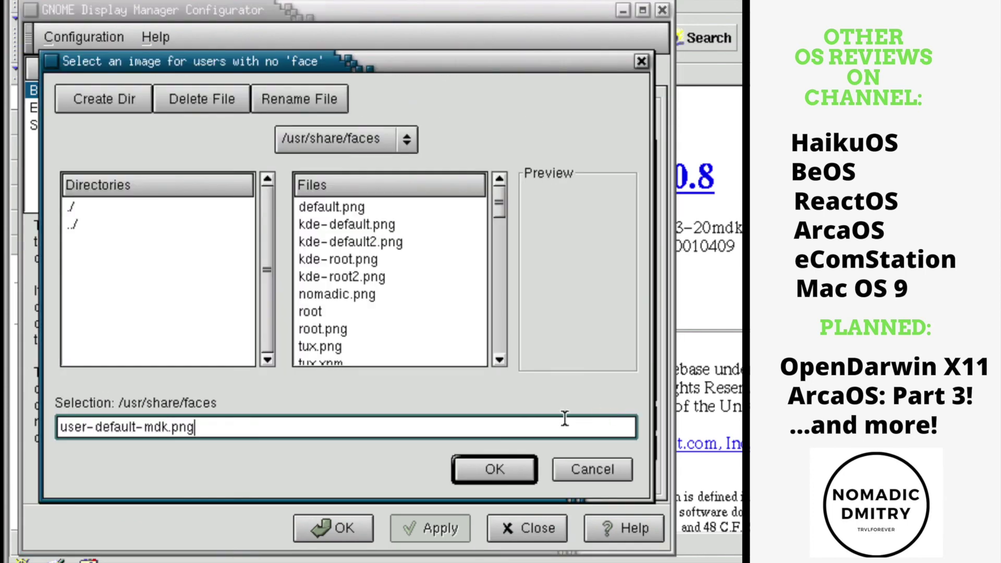
left_click(584, 468)
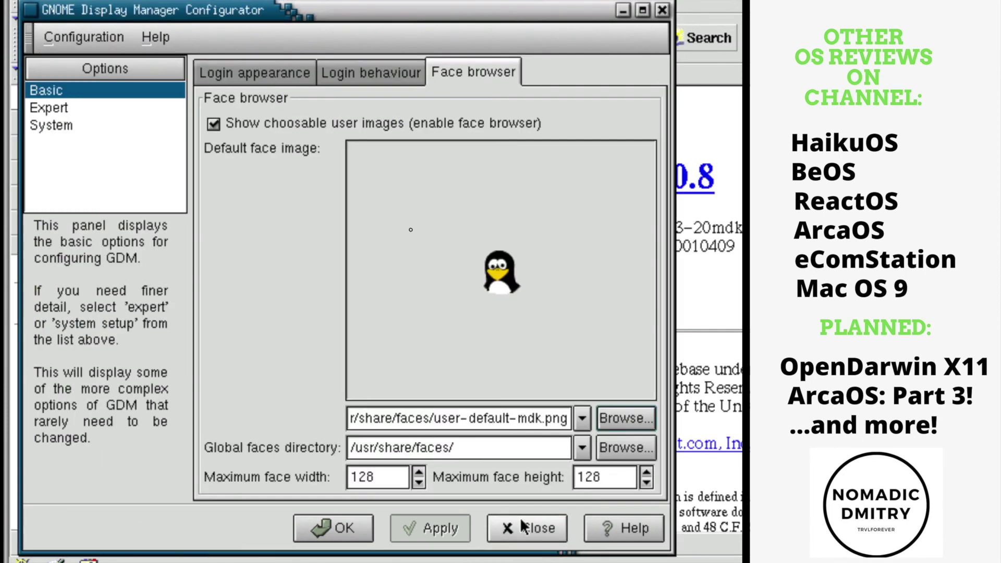
left_click(518, 528)
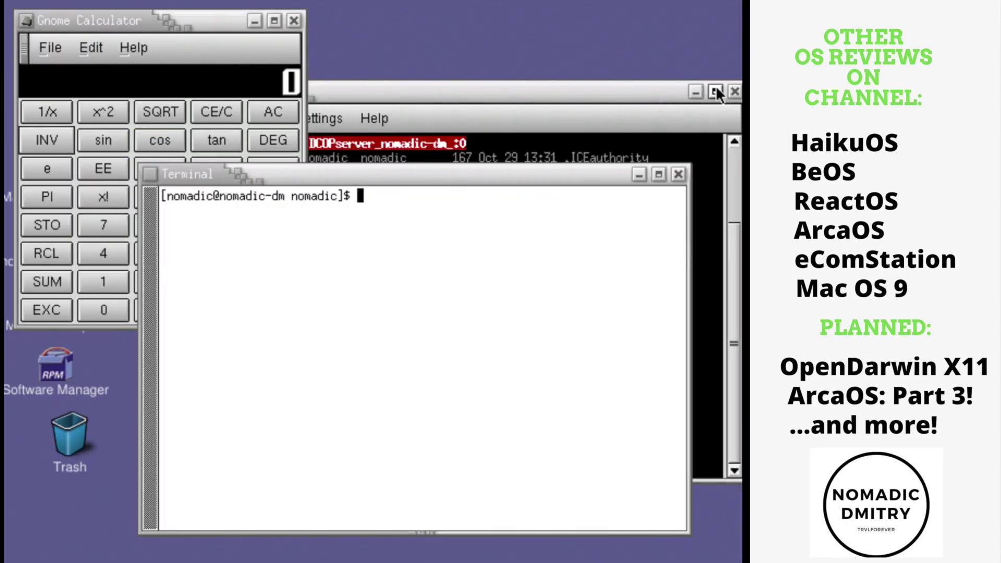
Close the back and front terminal windows, shift the calculator right, and log out from the Mandrake main menu.
left_click(735, 91)
left_click(679, 174)
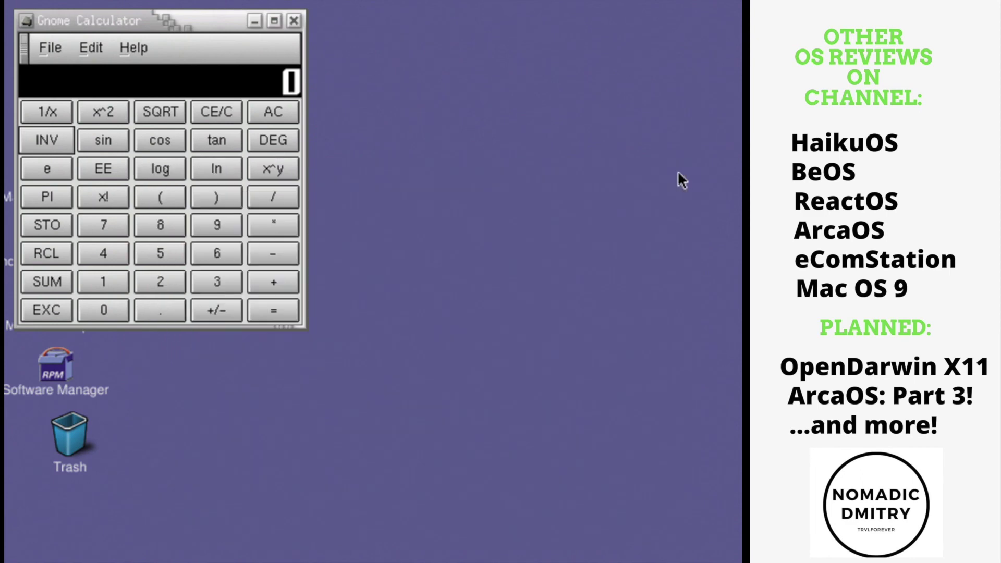
left_click_drag(220, 20, 387, 42)
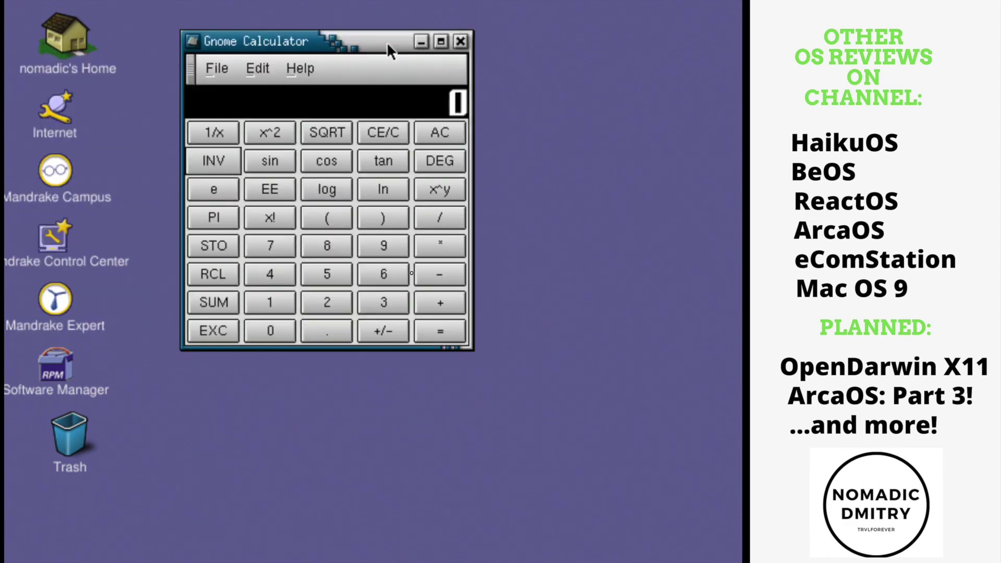
left_click(39, 550)
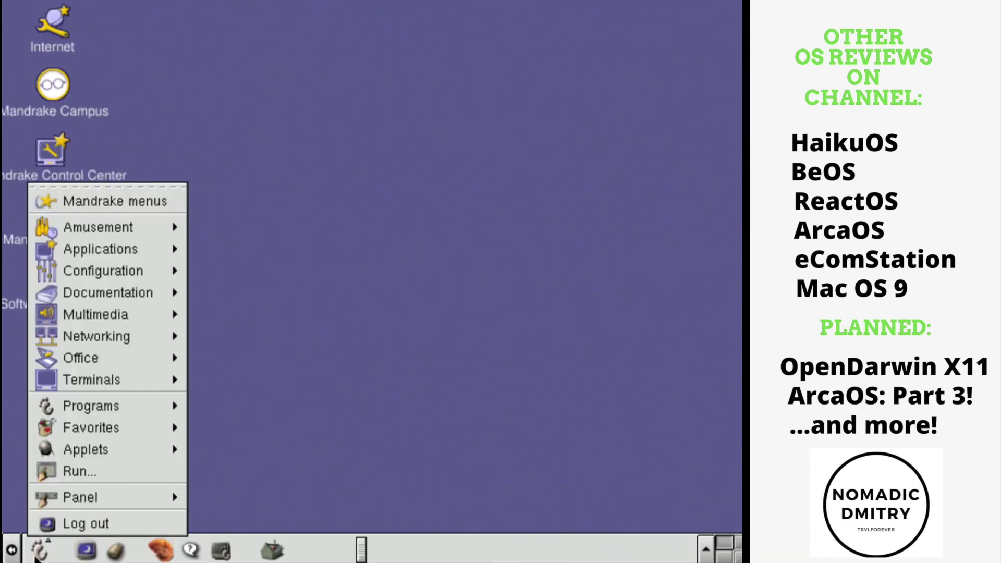
left_click(80, 524)
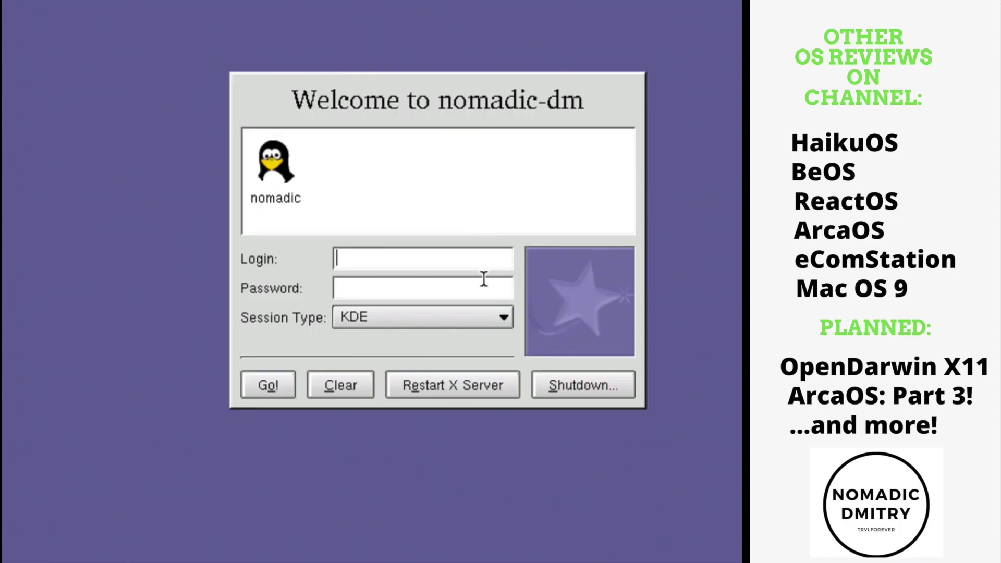
Start entering the login name at the GDM welcome screen with KDE as session type.
left_click(451, 317)
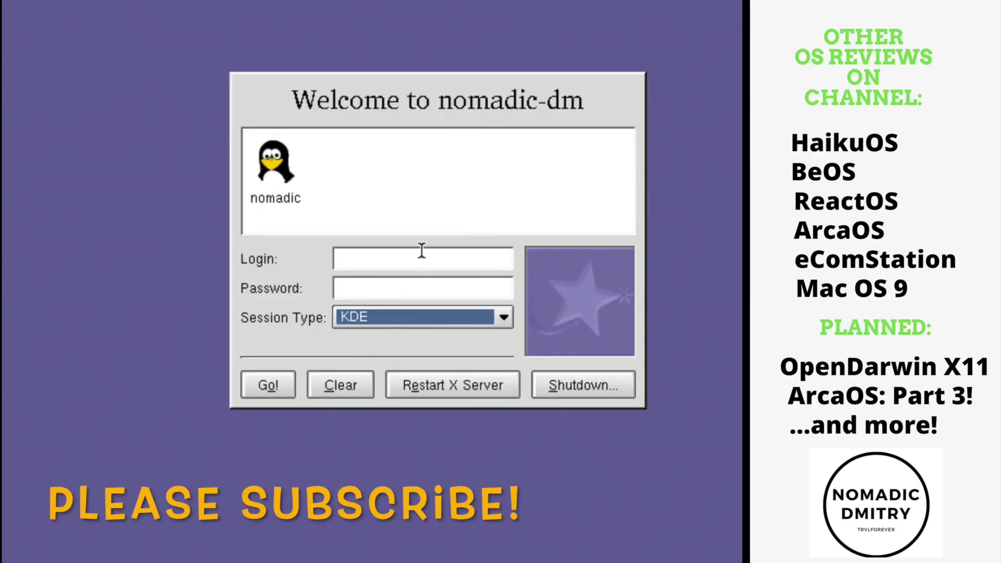